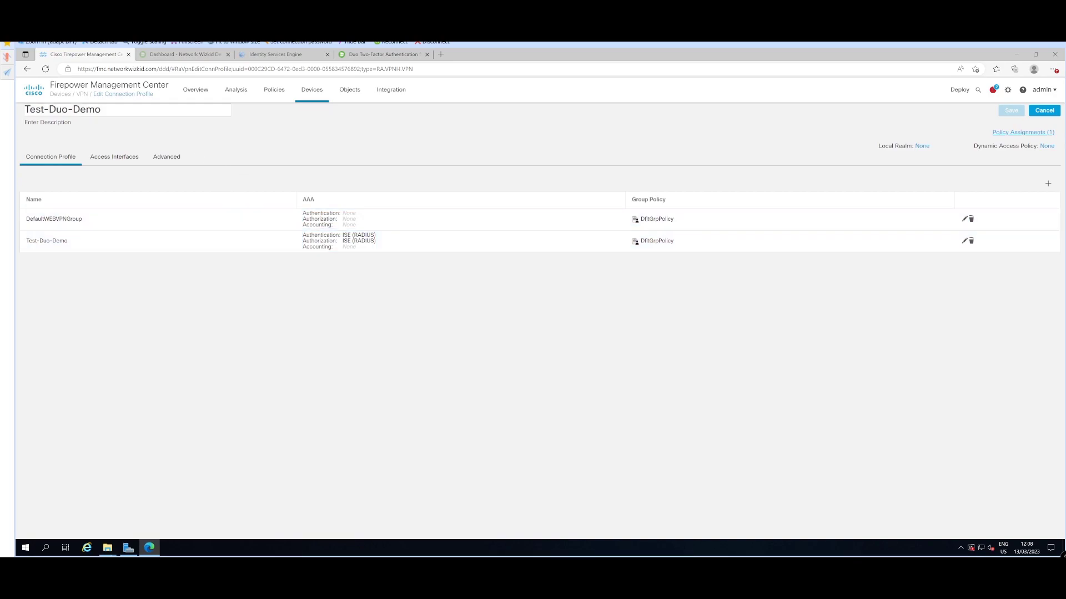
Step: In the Duo Admin Panel, filter the applications available for protection by "ise" and protect Cisco ISE RADIUS
{"action": "left_click", "coordinate": [183, 54]}
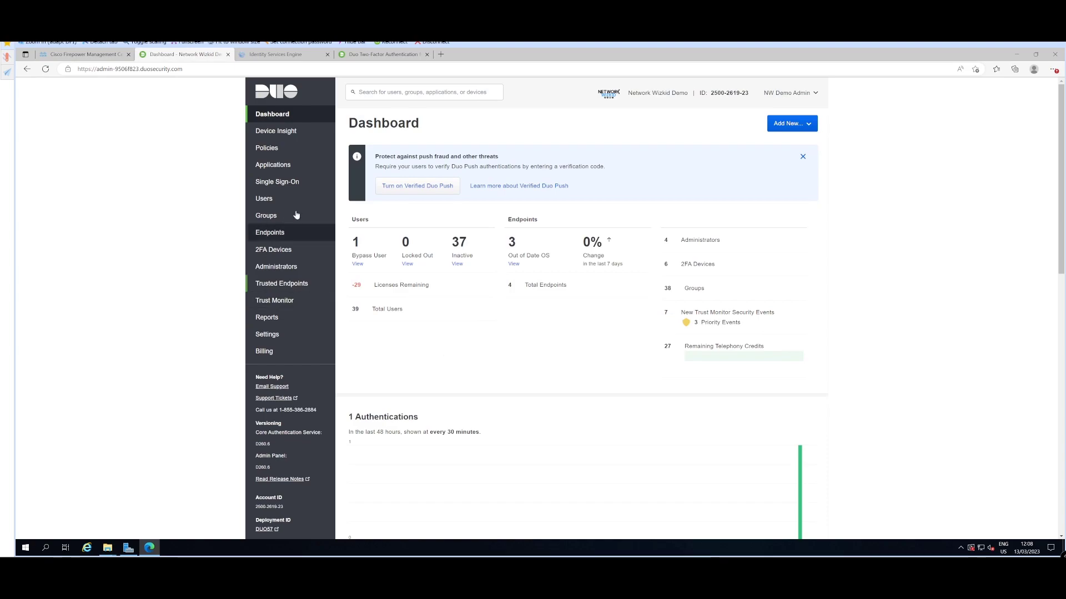
{"action": "left_click", "coordinate": [268, 147]}
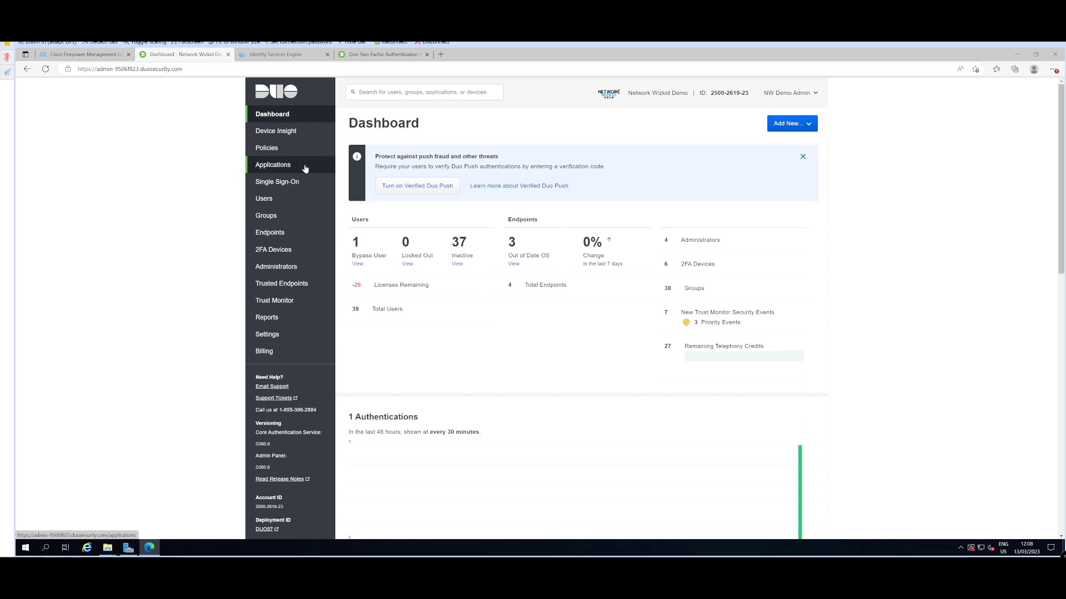
{"action": "left_click", "coordinate": [286, 168]}
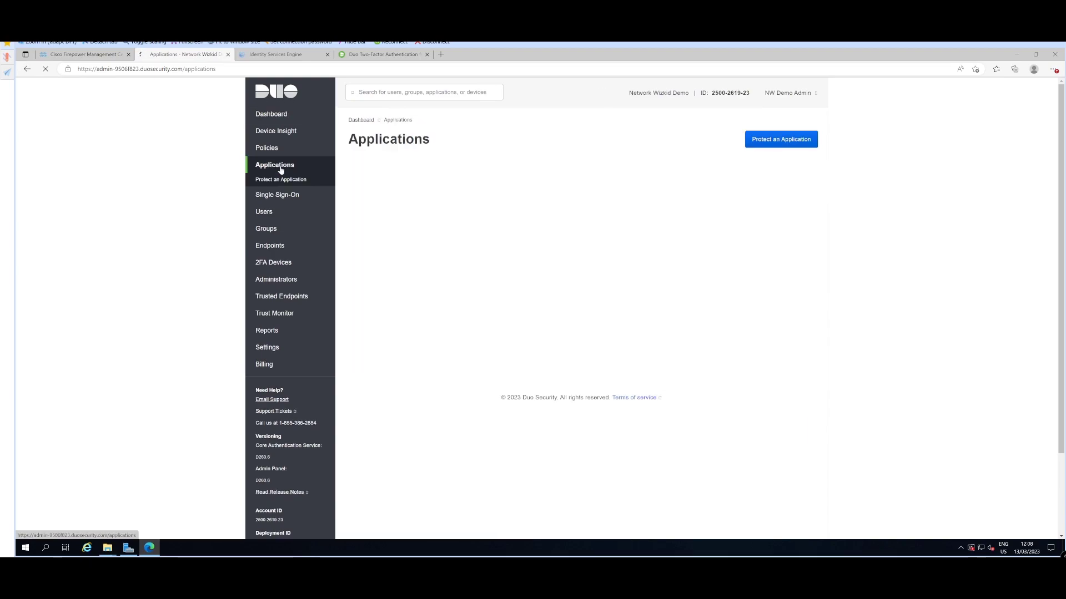
{"action": "left_click", "coordinate": [795, 142]}
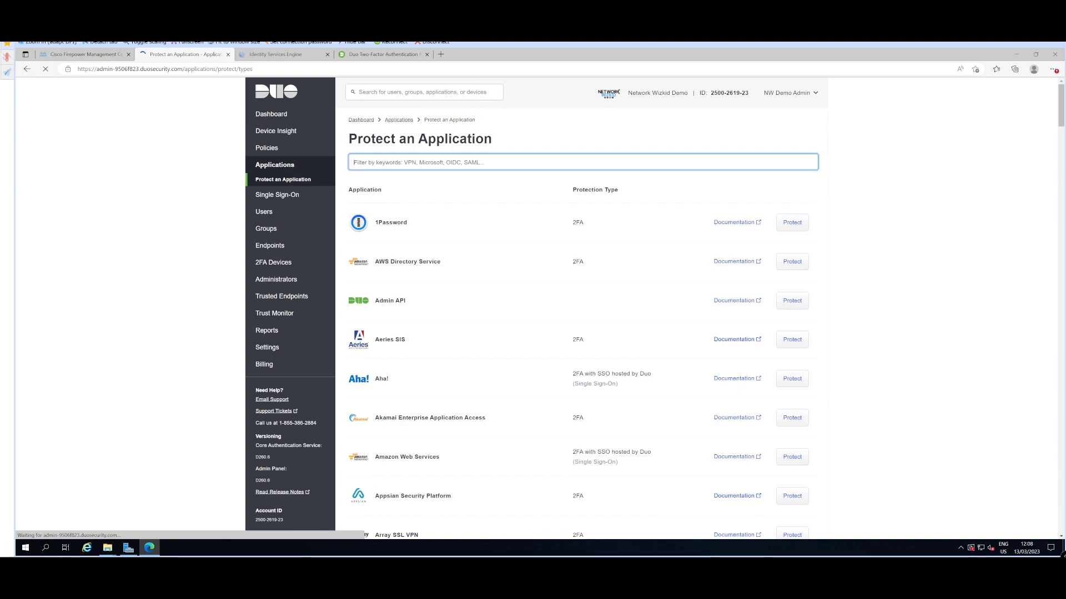
{"action": "type", "text": "ise"}
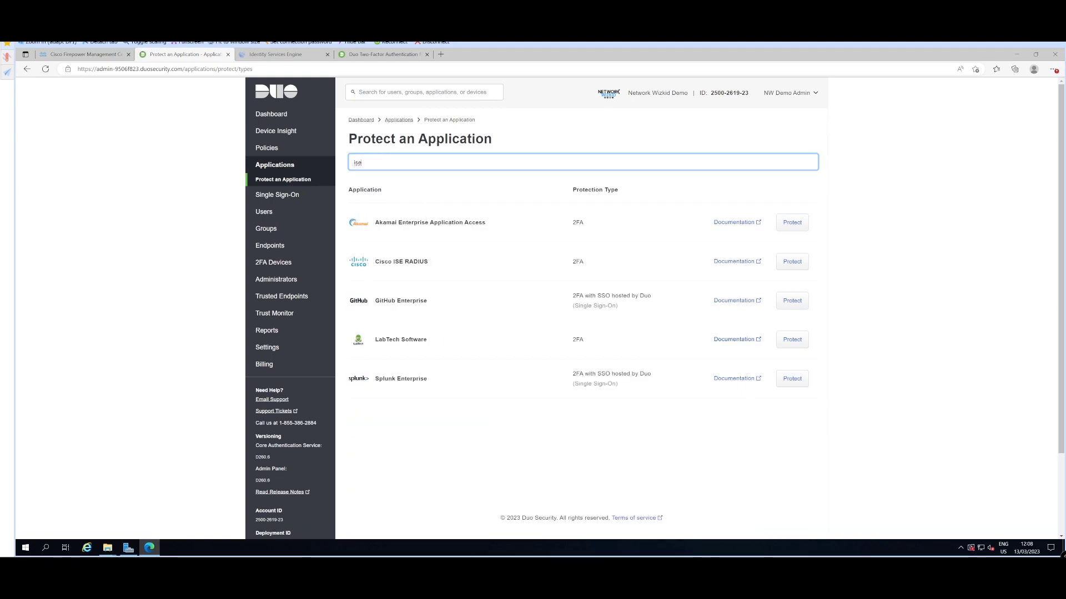
{"action": "left_click_drag", "start_coordinate": [379, 261], "coordinate": [437, 262]}
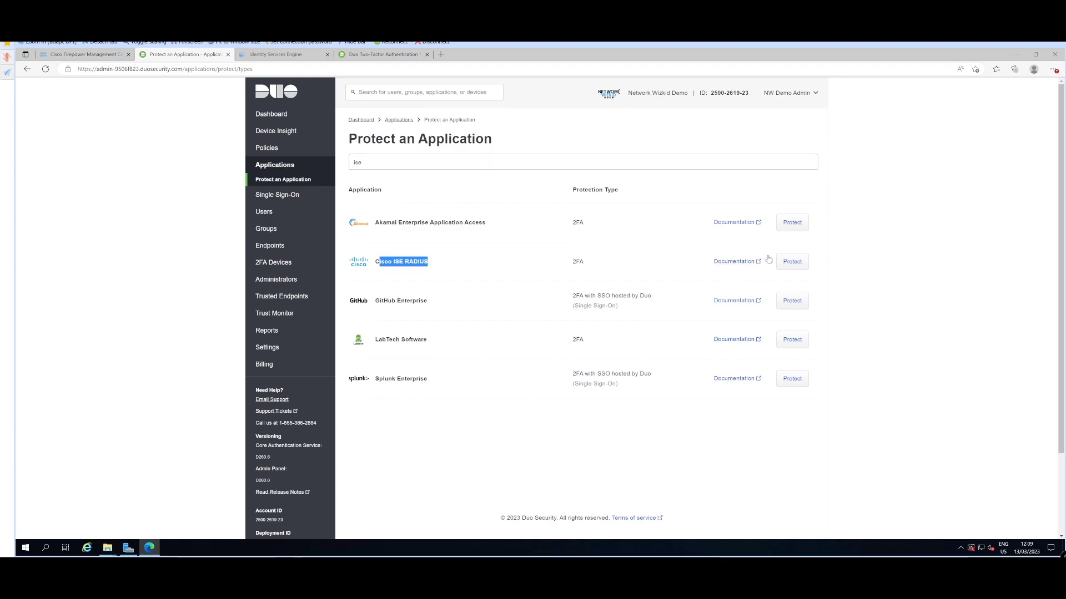
{"action": "left_click", "coordinate": [787, 270]}
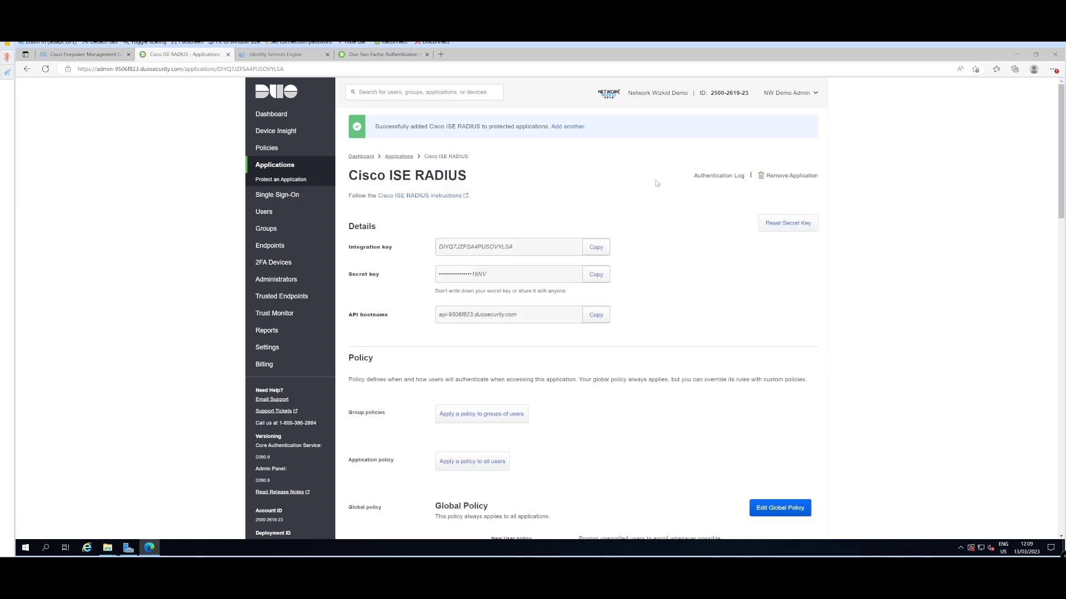
Step: Switch to the Duo Authentication Proxy Manager and examine the ad_client and radius_server_auto sections of authproxy.cfg
{"action": "scroll", "coordinate": [655, 191], "scroll_direction": "down", "scroll_amount": 1}
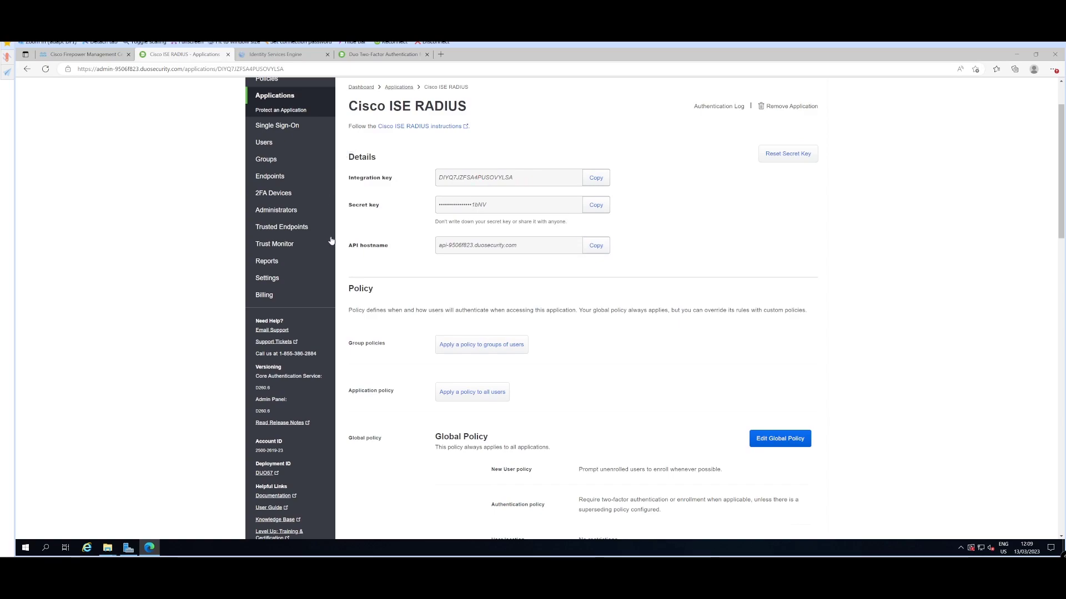
{"action": "left_click", "coordinate": [595, 179]}
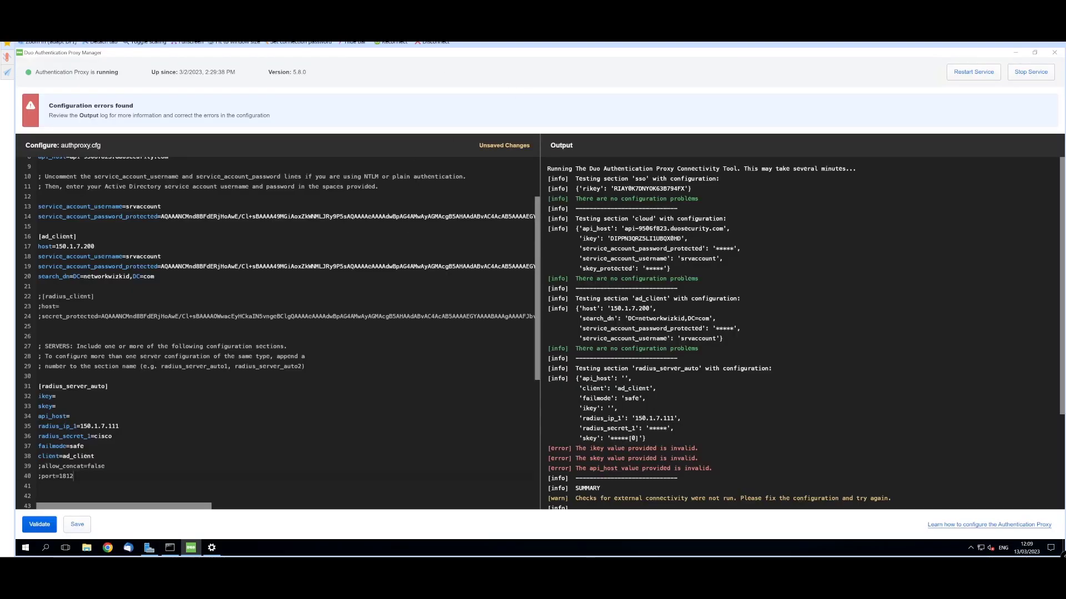
{"action": "scroll", "coordinate": [278, 333], "scroll_direction": "down", "scroll_amount": 1}
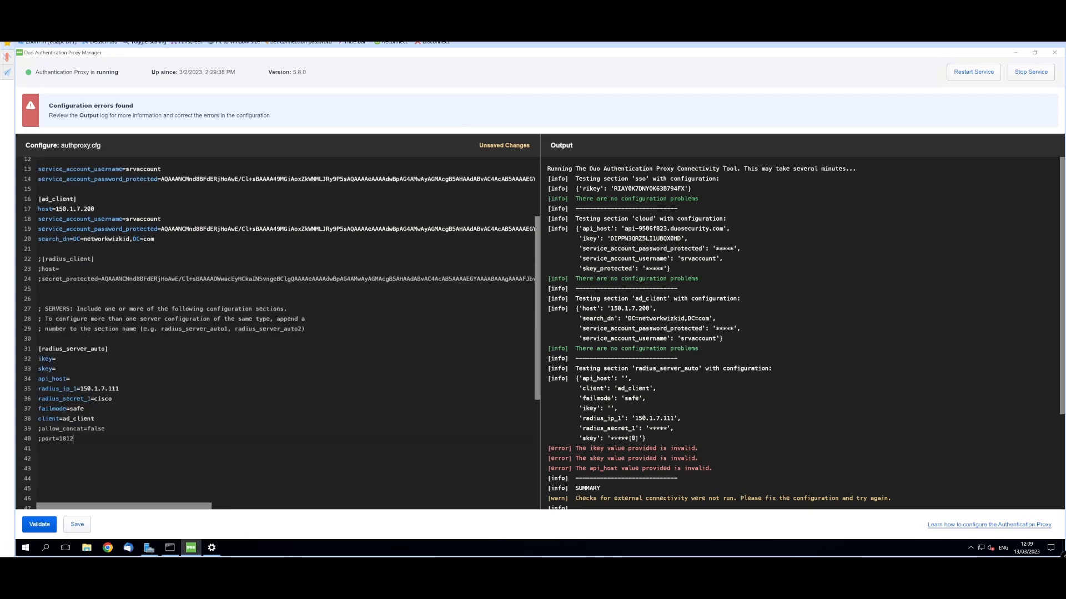
{"action": "scroll", "coordinate": [277, 333], "scroll_direction": "down", "scroll_amount": 3}
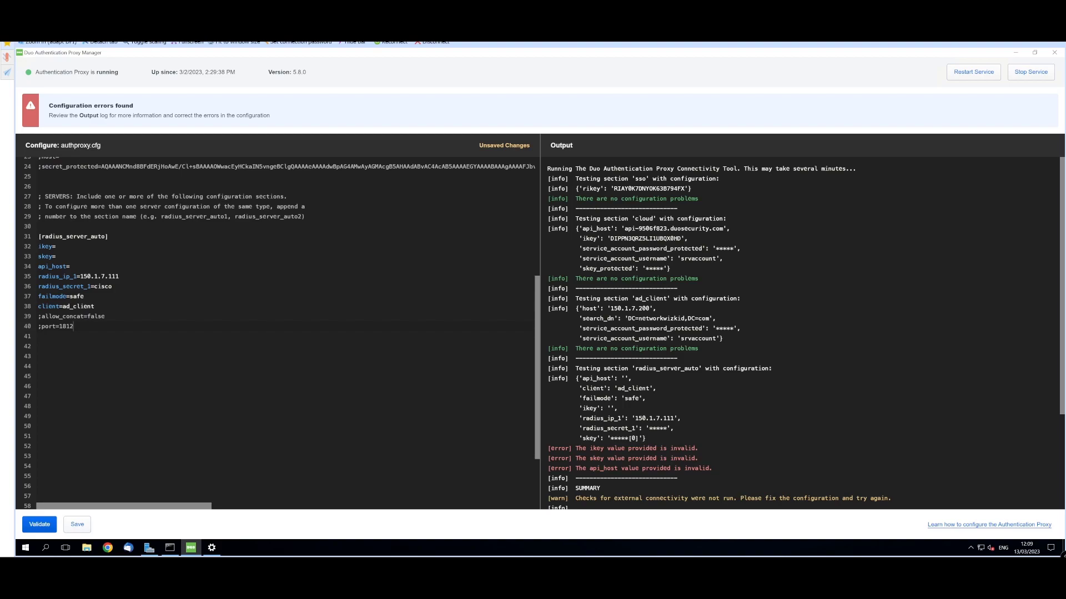
{"action": "scroll", "coordinate": [278, 333], "scroll_direction": "up", "scroll_amount": 2}
{"action": "scroll", "coordinate": [278, 333], "scroll_direction": "up", "scroll_amount": 1}
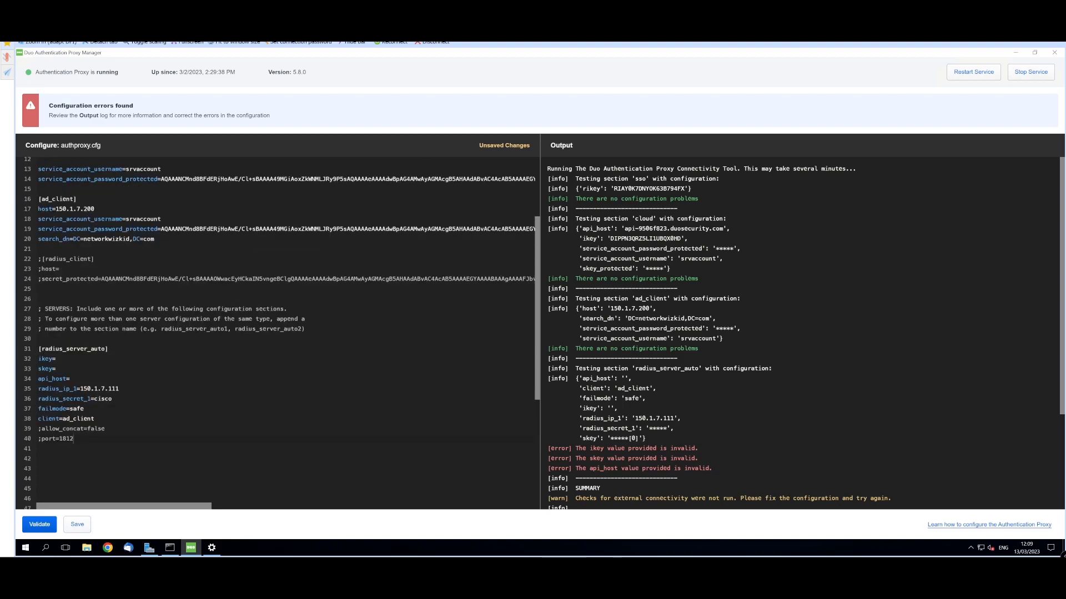
{"action": "scroll", "coordinate": [278, 333], "scroll_direction": "down", "scroll_amount": 2}
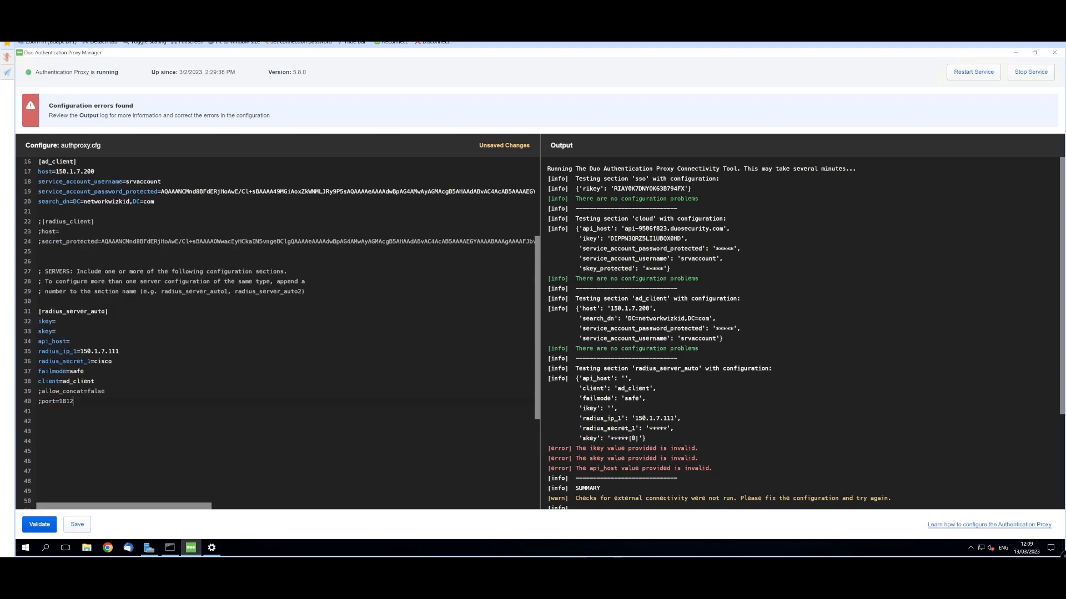
{"action": "scroll", "coordinate": [277, 333], "scroll_direction": "up", "scroll_amount": 1}
{"action": "scroll", "coordinate": [277, 333], "scroll_direction": "down", "scroll_amount": 2}
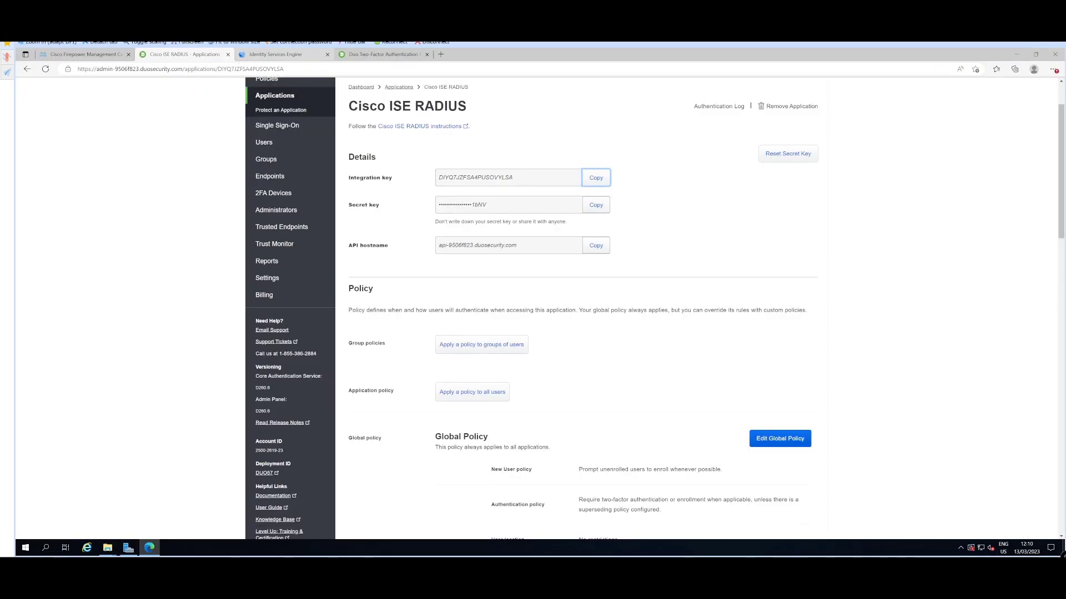
Step: Copy the Cisco ISE RADIUS integration key, secret key and API hostname from Duo into ikey, skey and api_host under radius_server_auto
{"action": "scroll", "coordinate": [379, 179], "scroll_direction": "down", "scroll_amount": 1}
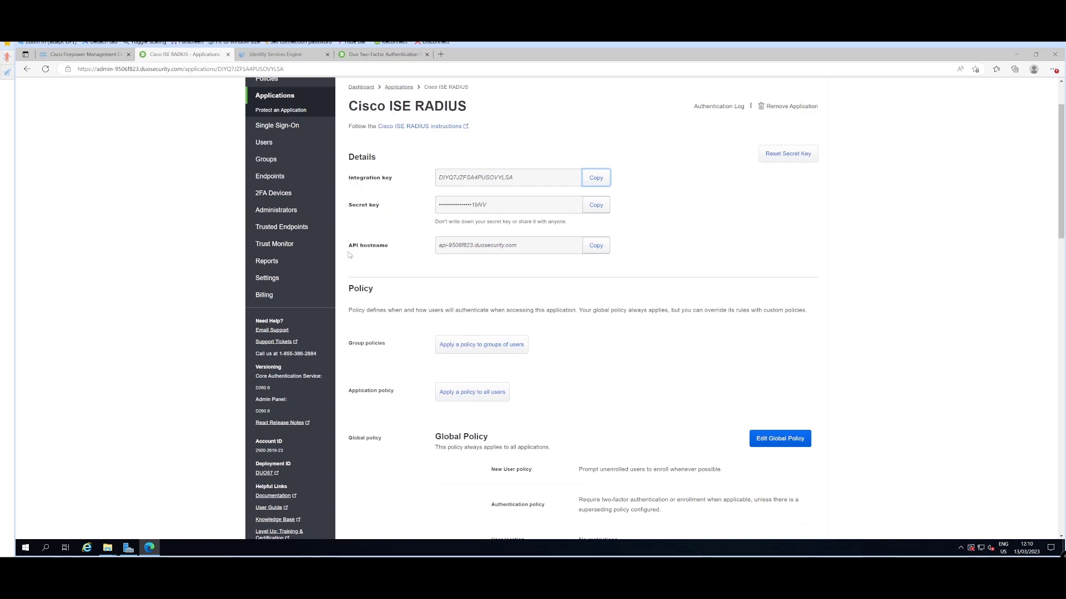
{"action": "left_click", "coordinate": [595, 178]}
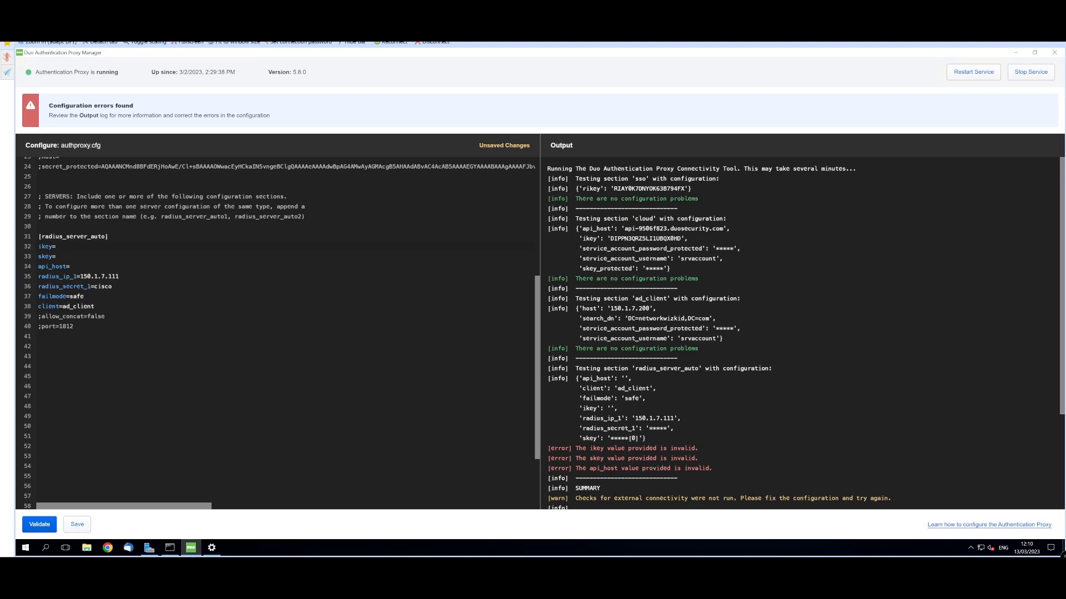
{"action": "key", "text": "ctrl+v"}
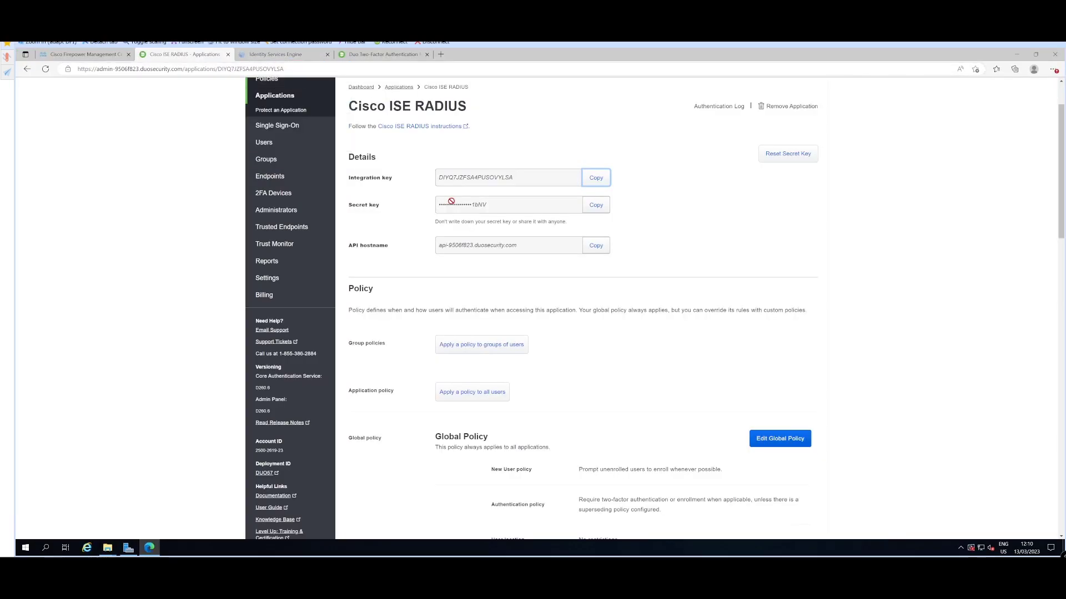
{"action": "left_click", "coordinate": [596, 204]}
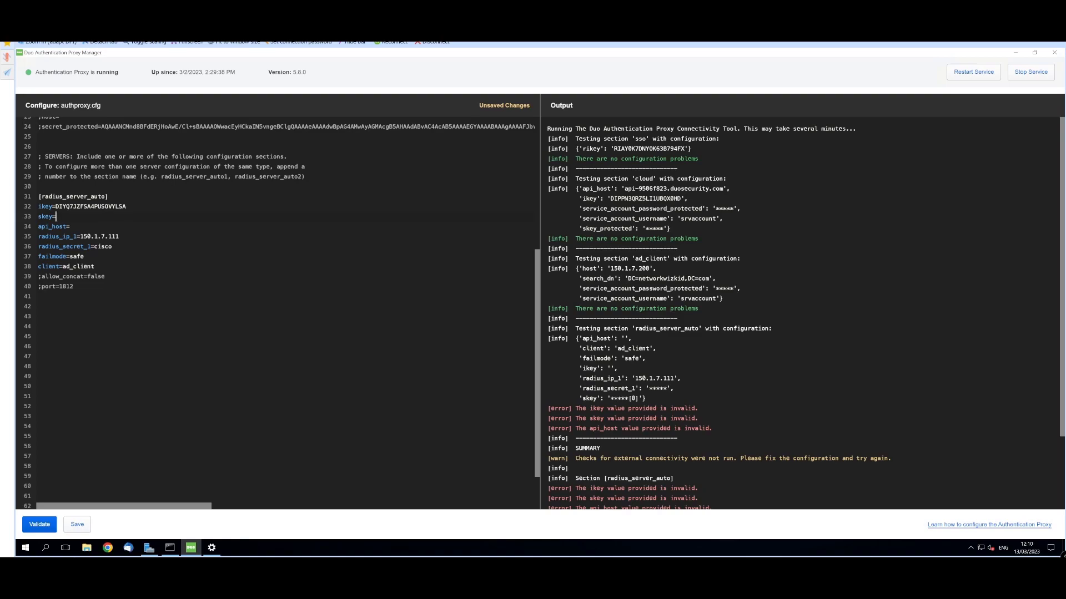
{"action": "key", "text": "ctrl+v"}
{"action": "left_click", "coordinate": [70, 226]}
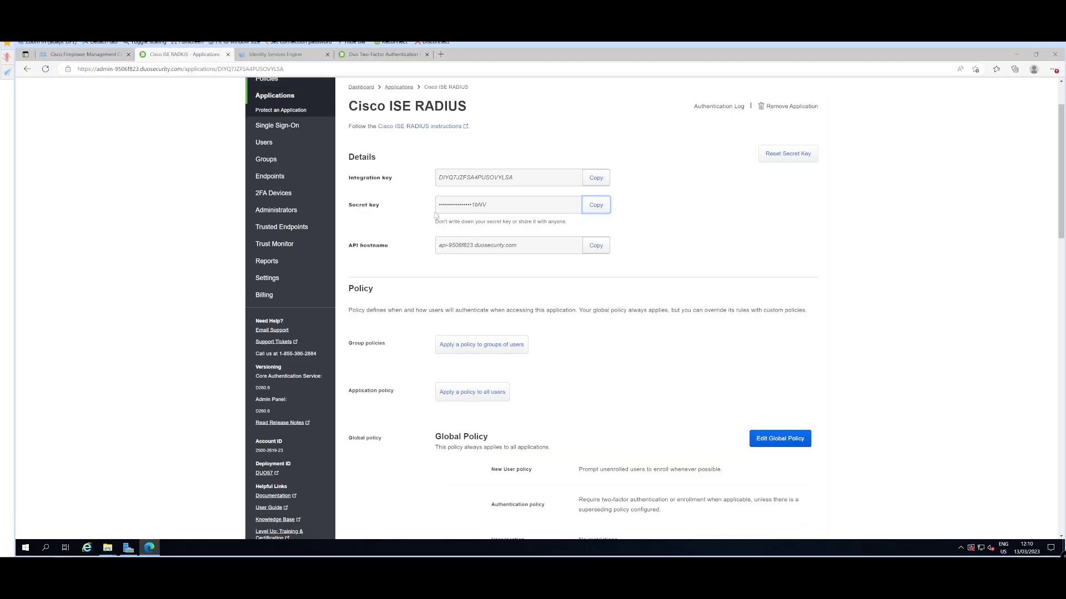
{"action": "left_click", "coordinate": [588, 245]}
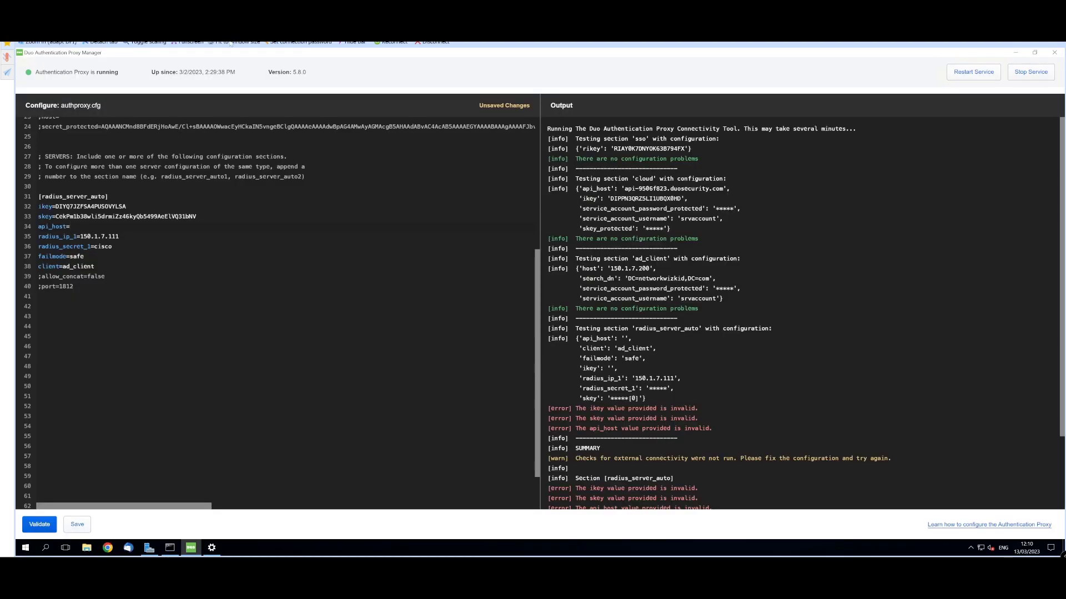
{"action": "key", "text": "ctrl+v"}
Step: Review the radius_server_auto entries in authproxy.cfg, including the API credentials, radius_ip_1, client and the commented allow_concat and port lines
{"action": "left_click_drag", "start_coordinate": [169, 226], "coordinate": [37, 207]}
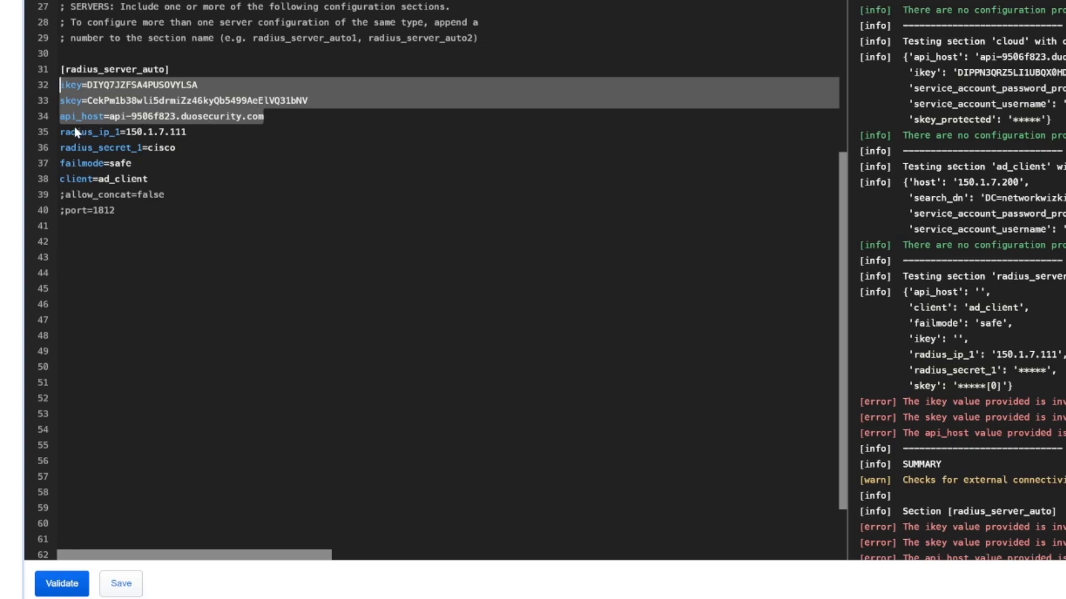
{"action": "left_click_drag", "start_coordinate": [60, 132], "coordinate": [186, 132]}
{"action": "left_click", "coordinate": [187, 132]}
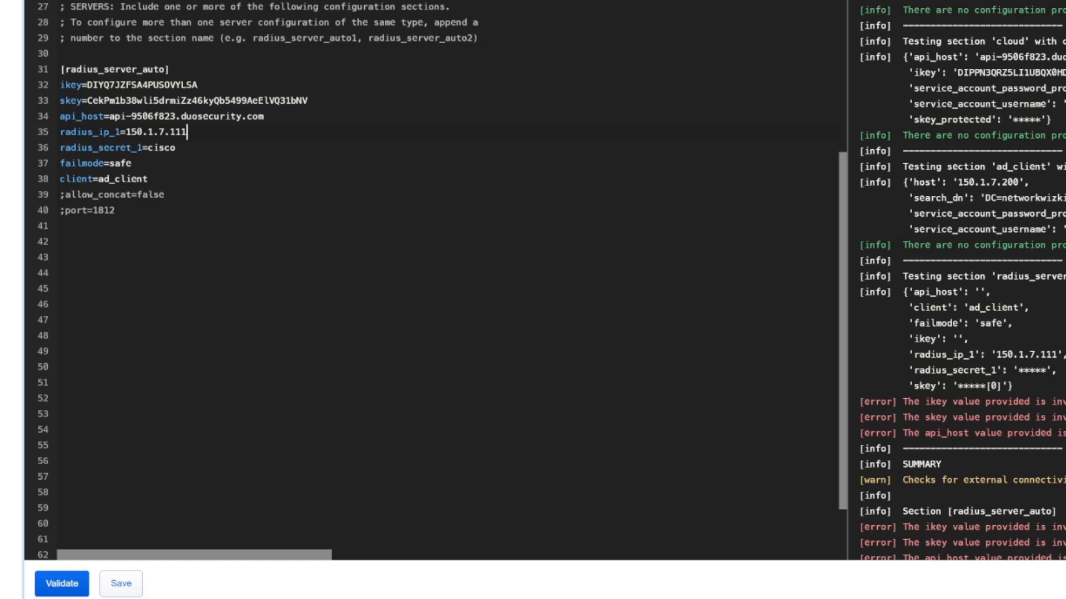
{"action": "left_click_drag", "start_coordinate": [59, 132], "coordinate": [188, 133]}
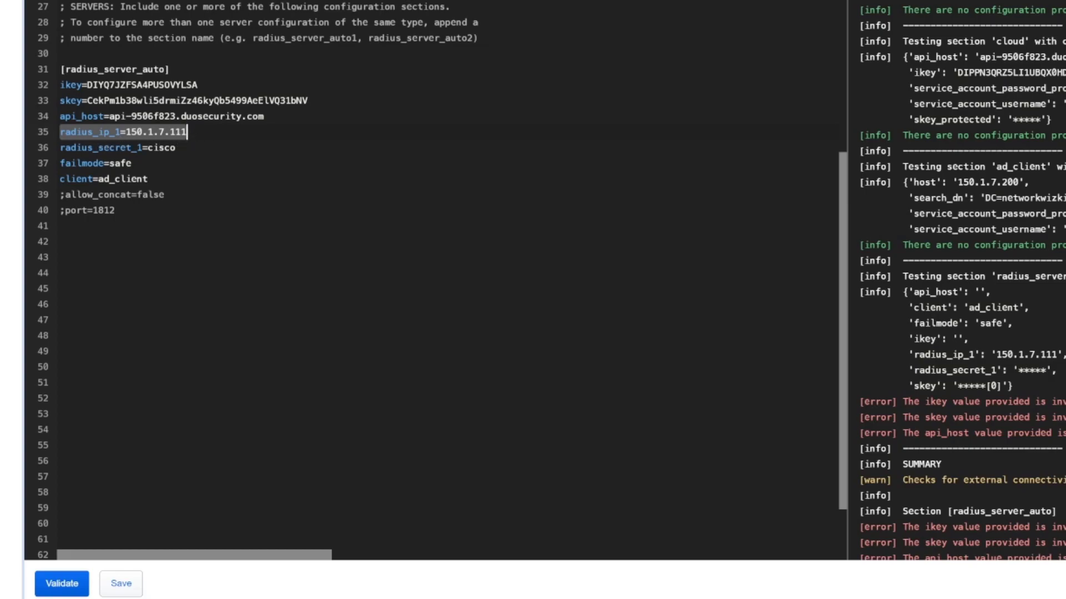
{"action": "left_click", "coordinate": [187, 132]}
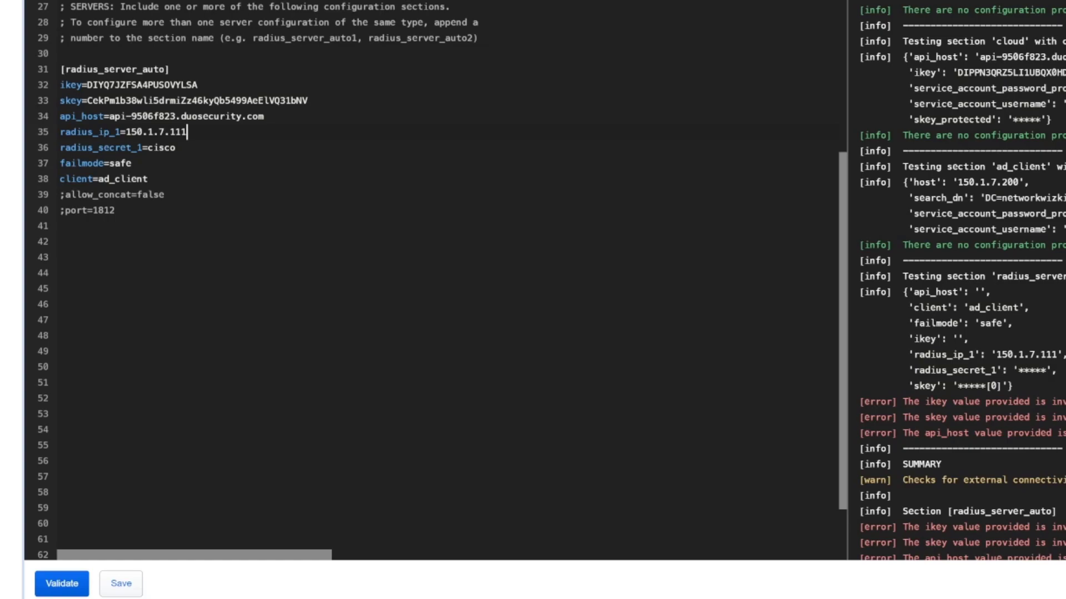
{"action": "left_click_drag", "start_coordinate": [99, 179], "coordinate": [149, 178]}
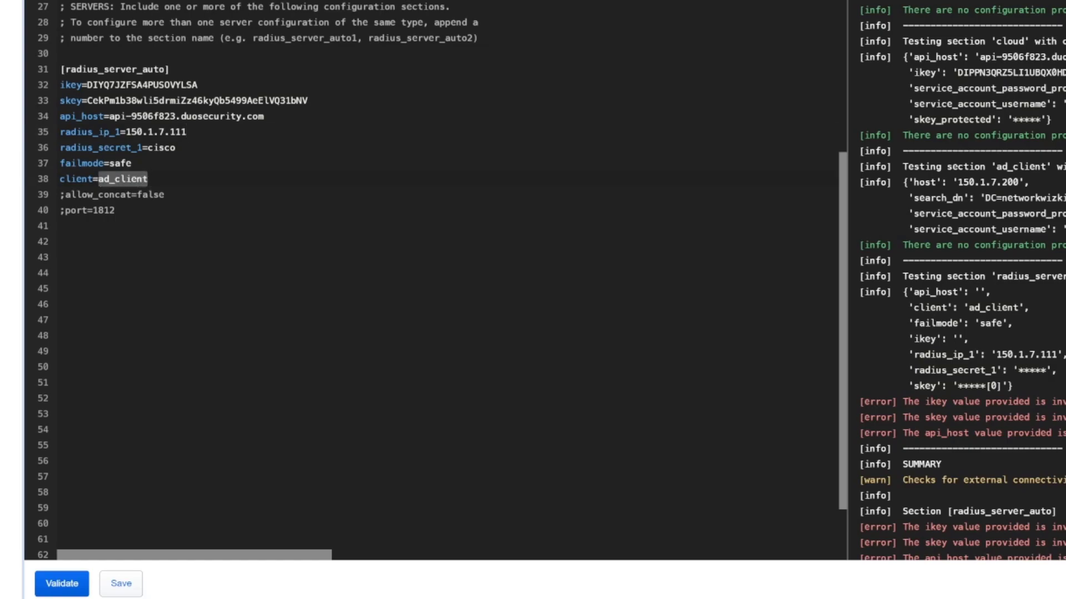
{"action": "left_click", "coordinate": [165, 182]}
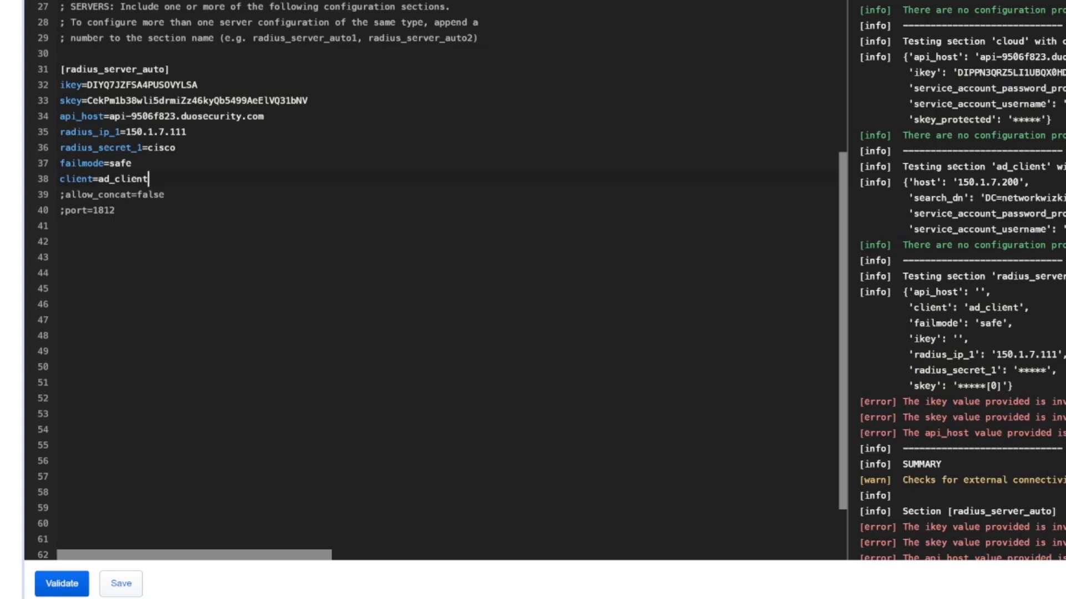
{"action": "left_click_drag", "start_coordinate": [115, 210], "coordinate": [60, 195]}
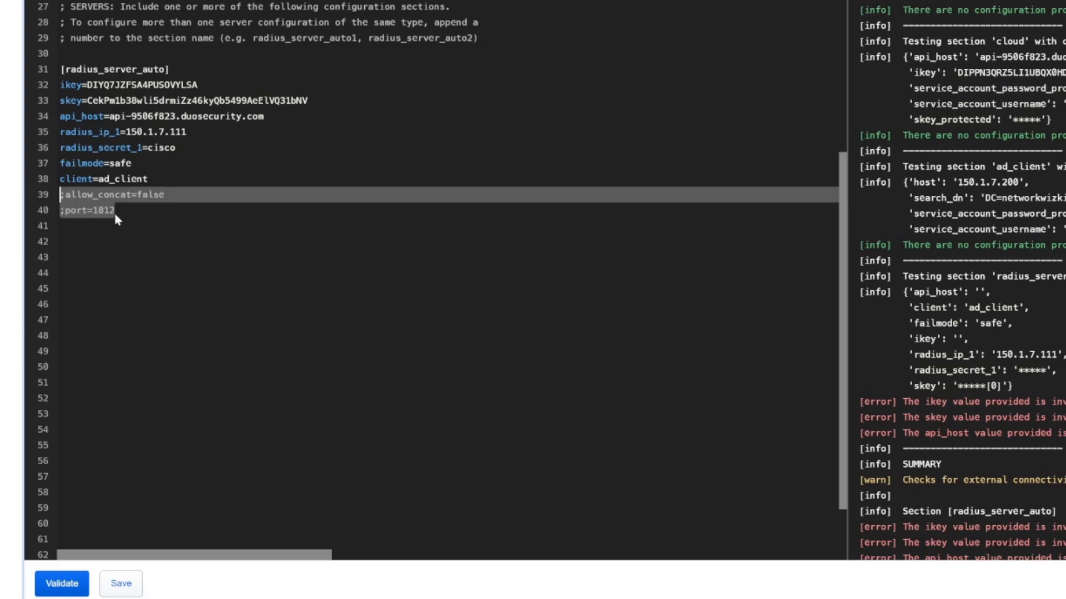
{"action": "left_click", "coordinate": [148, 184]}
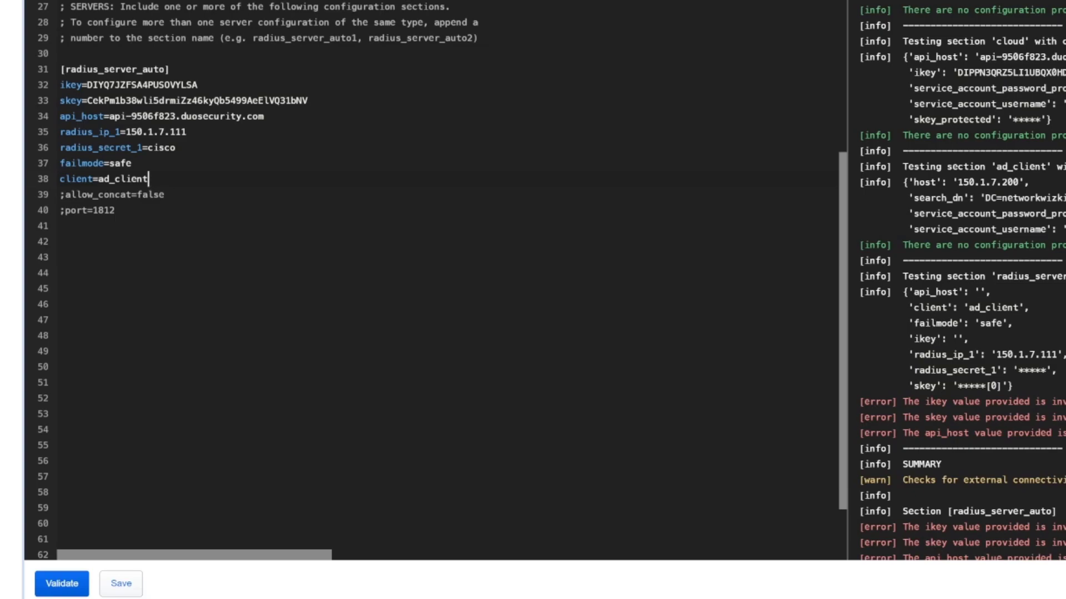
Step: Validate and save the authproxy.cfg configuration and restart the Authentication Proxy service
{"action": "left_click", "coordinate": [75, 591]}
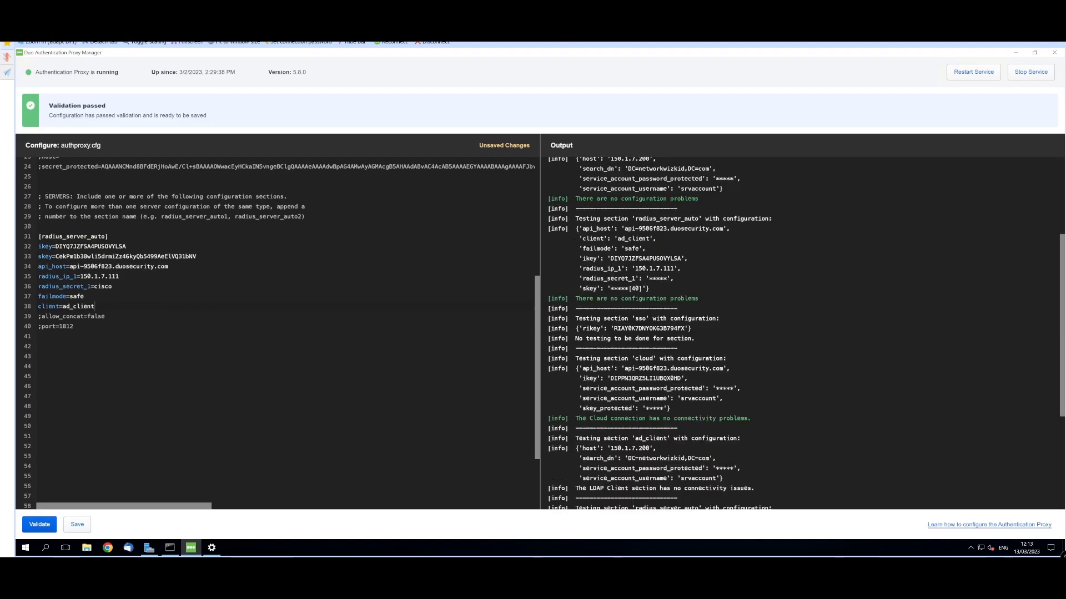
{"action": "left_click", "coordinate": [77, 525]}
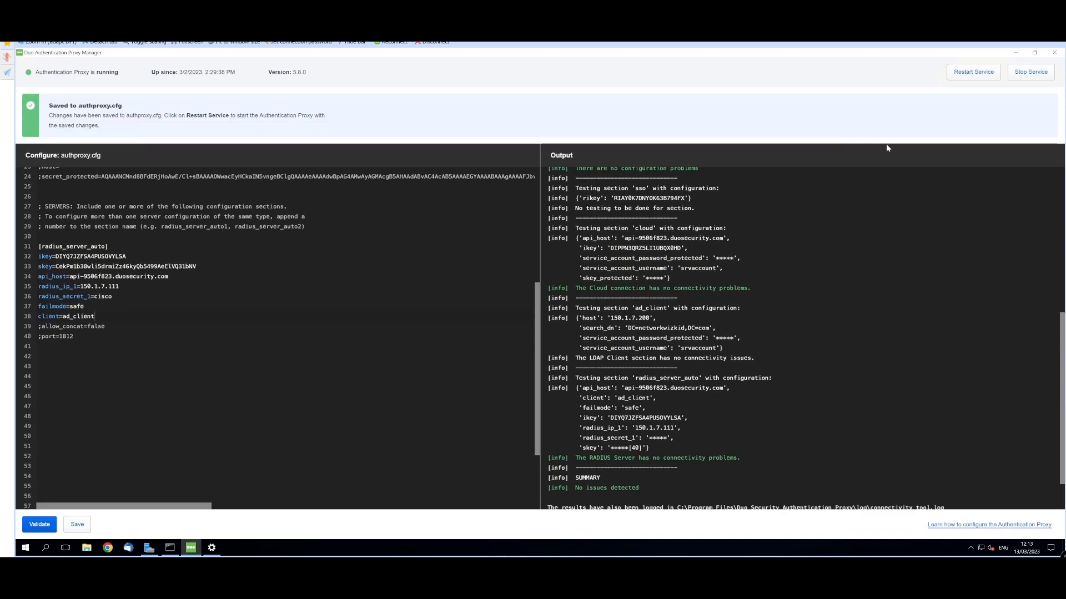
{"action": "left_click", "coordinate": [973, 72]}
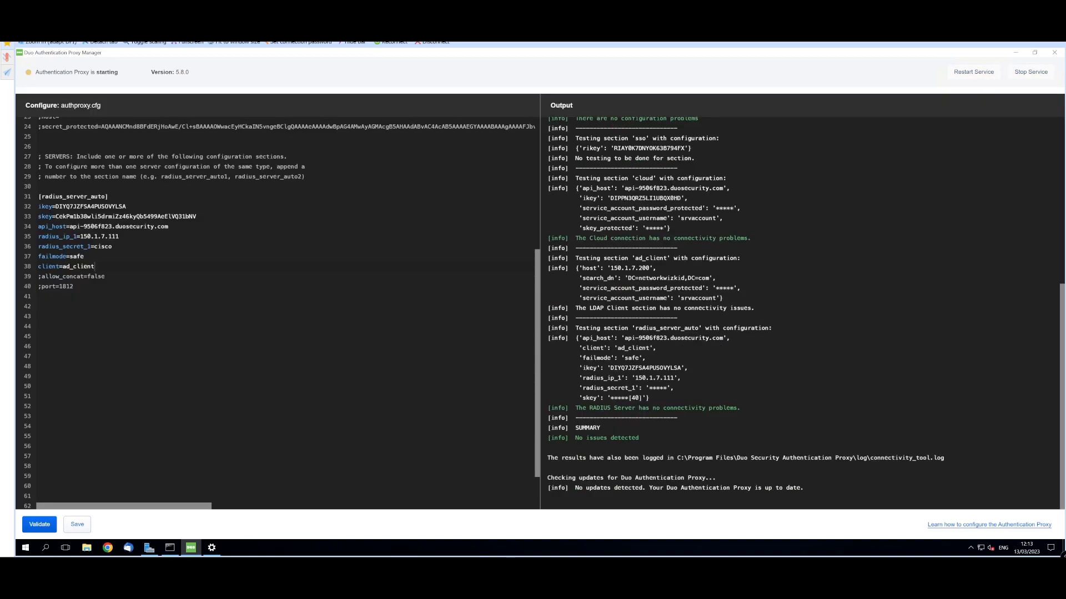
{"action": "scroll", "coordinate": [276, 313], "scroll_direction": "up", "scroll_amount": 3}
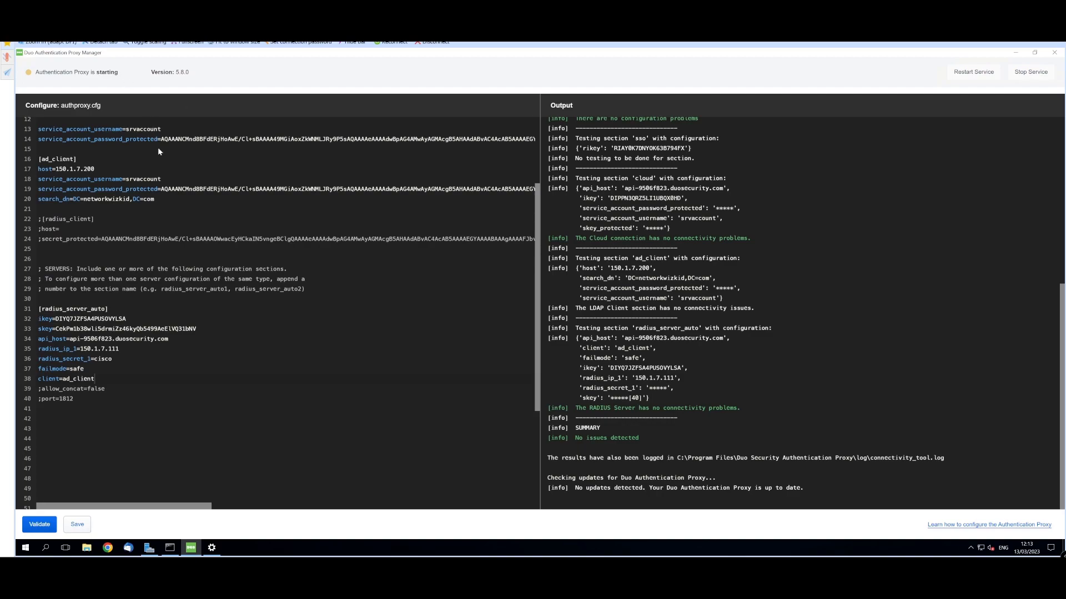
{"action": "scroll", "coordinate": [278, 311], "scroll_direction": "down", "scroll_amount": 1}
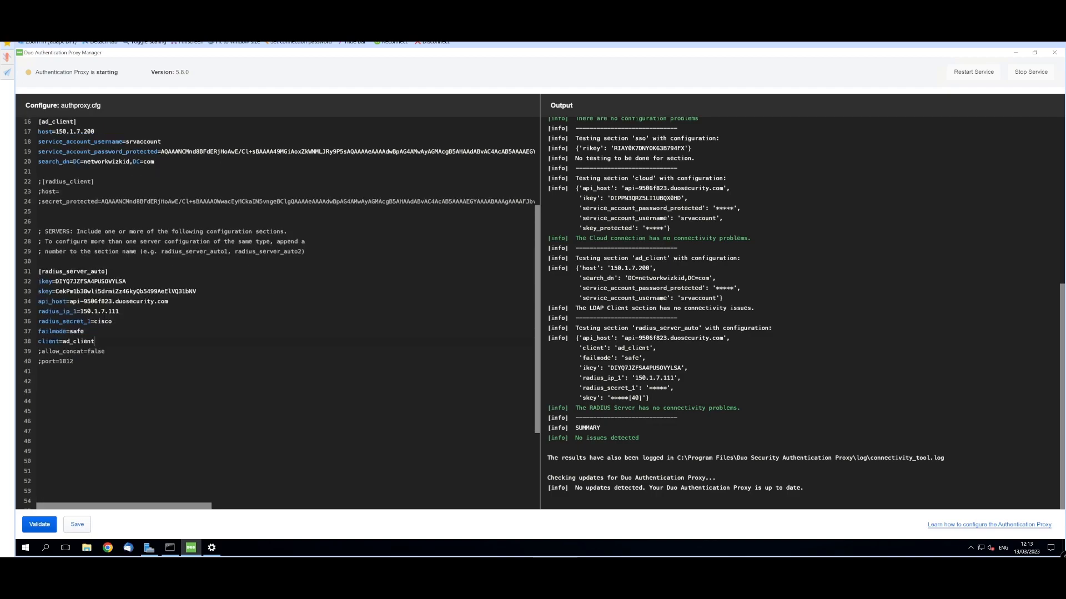
{"action": "scroll", "coordinate": [278, 310], "scroll_direction": "down", "scroll_amount": 1}
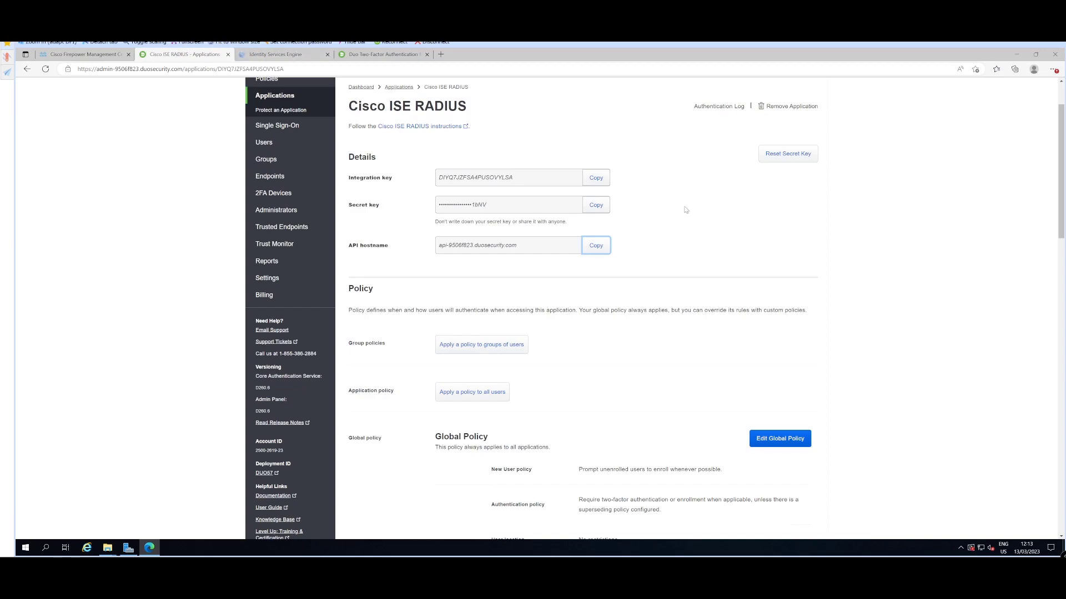
Step: Start a new application policy for all users of Cisco ISE RADIUS and name it ISE-DUO-FTD-DEMO
{"action": "scroll", "coordinate": [694, 295], "scroll_direction": "down", "scroll_amount": 2}
{"action": "scroll", "coordinate": [591, 266], "scroll_direction": "up", "scroll_amount": 2}
{"action": "scroll", "coordinate": [697, 267], "scroll_direction": "down", "scroll_amount": 1}
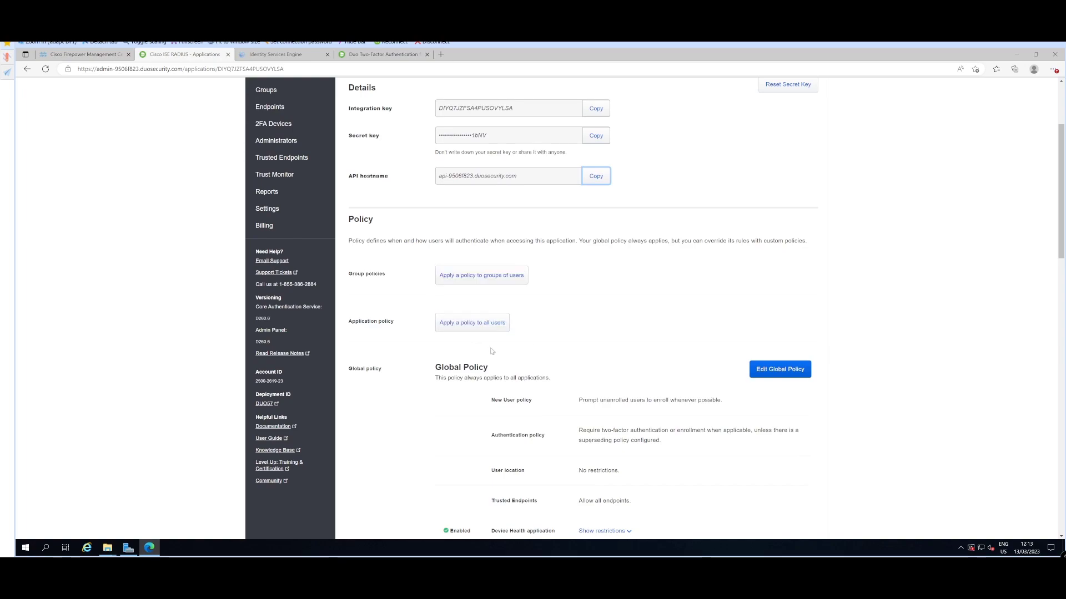
{"action": "left_click", "coordinate": [482, 324]}
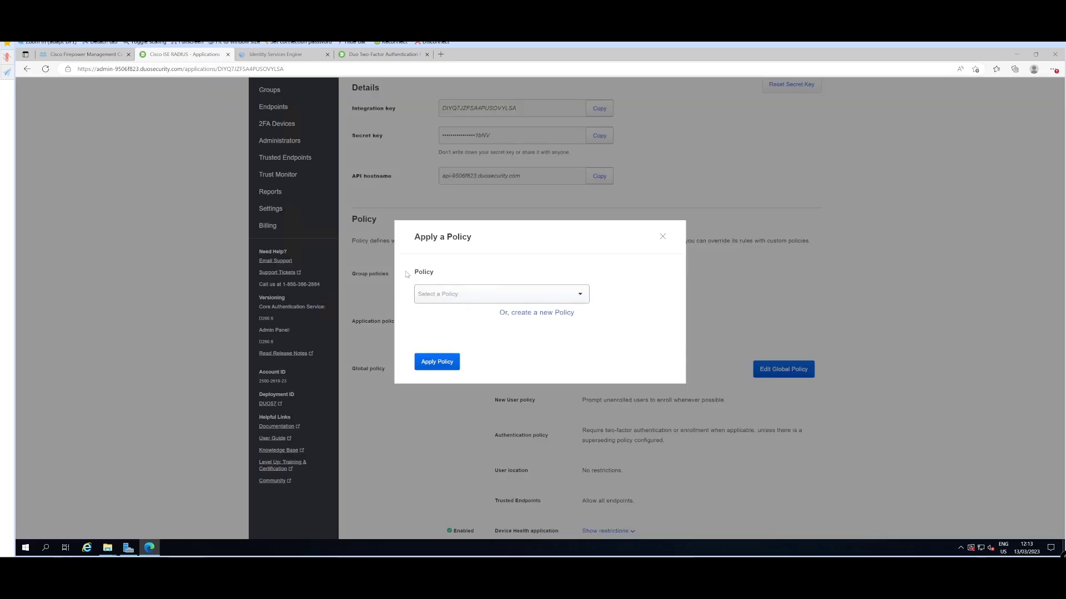
{"action": "left_click", "coordinate": [547, 314]}
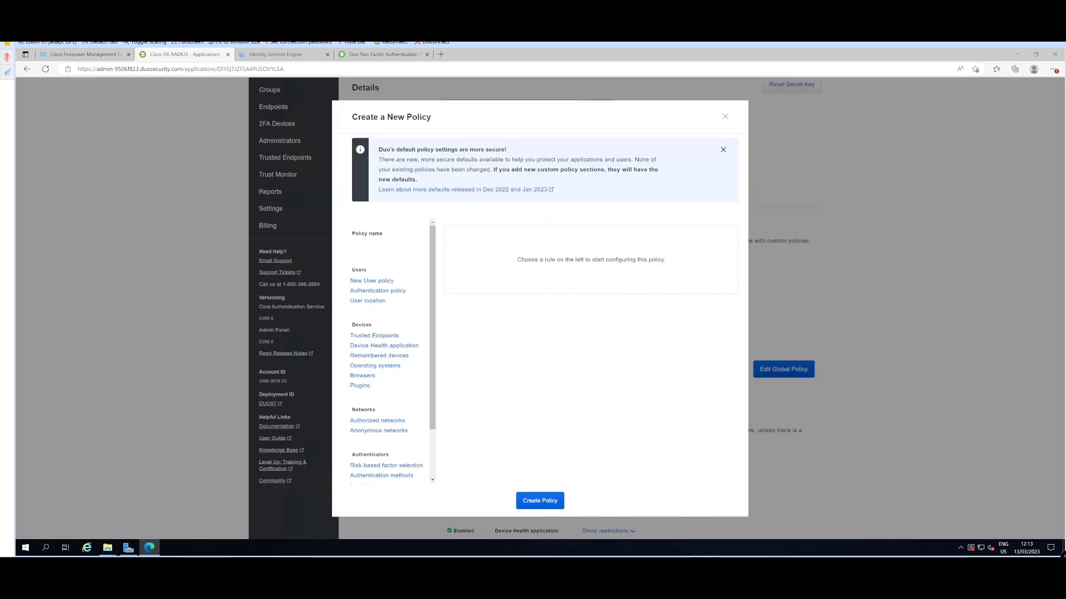
{"action": "left_click", "coordinate": [388, 249]}
{"action": "type", "text": "IS"}
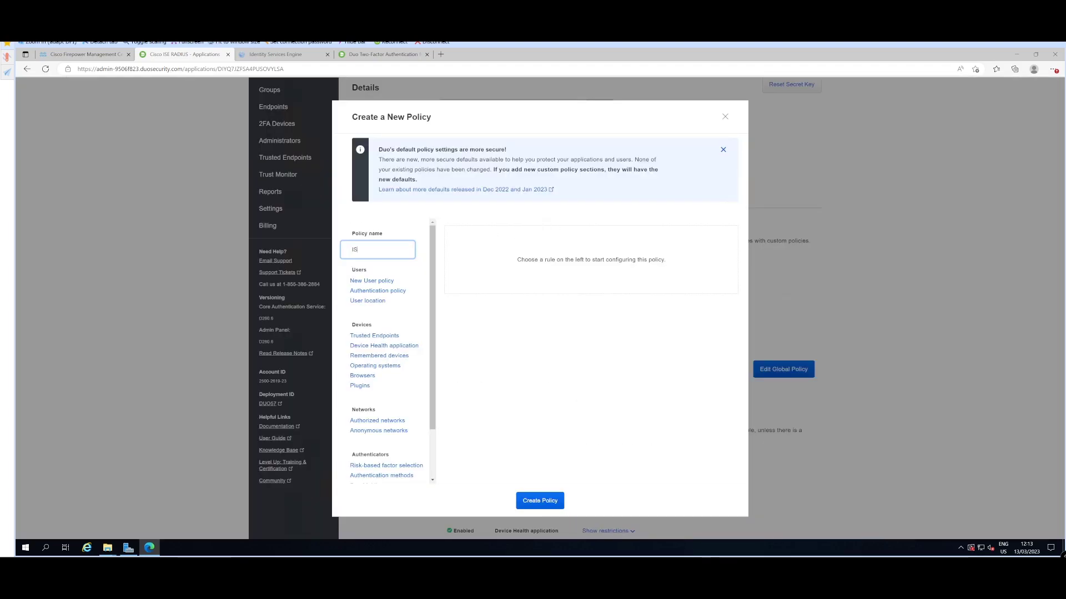
{"action": "type", "text": "E-D"}
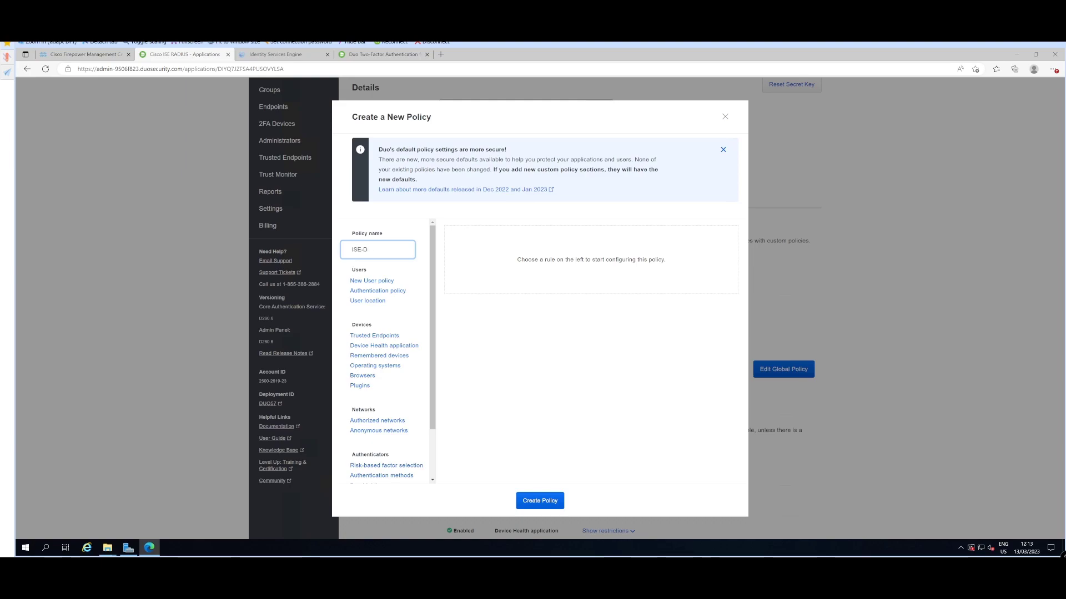
{"action": "type", "text": "UO-FTD_DEMO"}
{"action": "key", "text": "BackSpace"}
{"action": "type", "text": "-DEMO"}
Step: Include the New User policy (Require enrollment) and Authentication policy (Enforce MFA) rules, then create the policy and apply it to the application
{"action": "left_click", "coordinate": [387, 282]}
{"action": "left_click", "coordinate": [390, 291]}
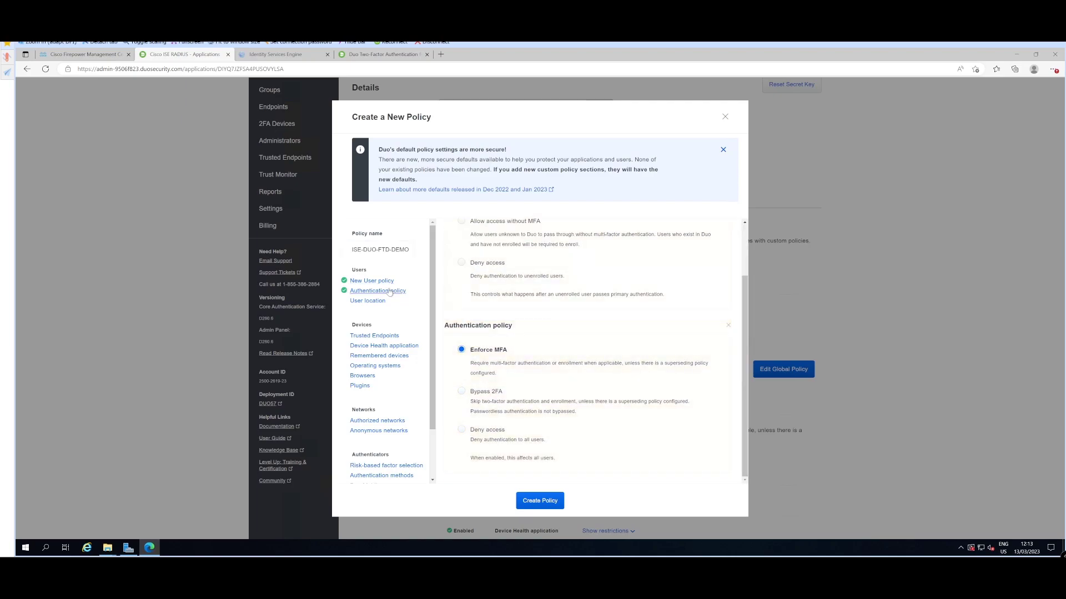
{"action": "left_click", "coordinate": [371, 281]}
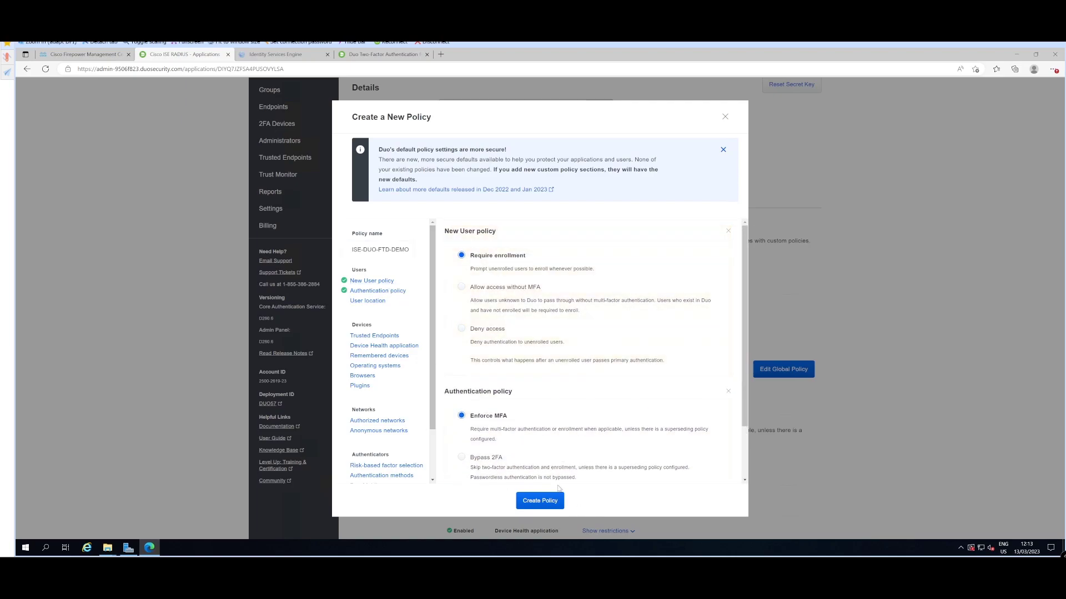
{"action": "left_click", "coordinate": [539, 501]}
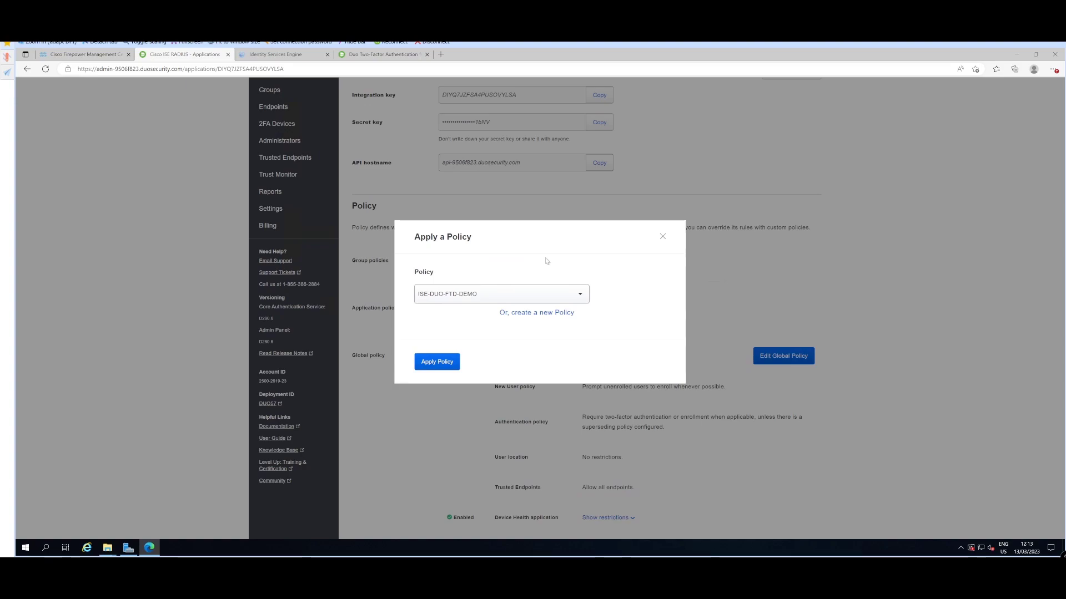
{"action": "left_click", "coordinate": [421, 362]}
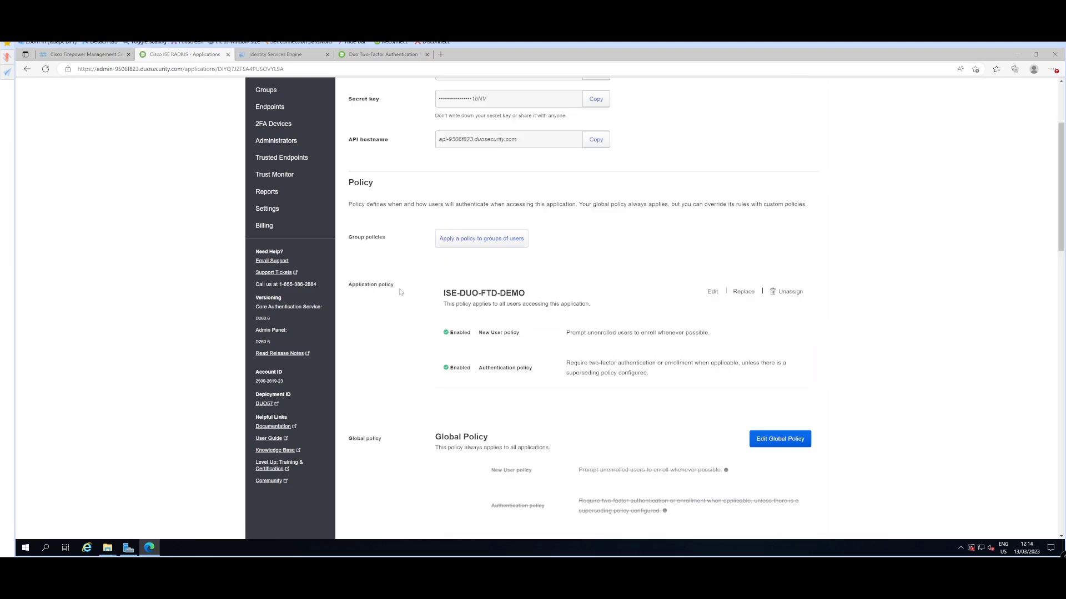
Step: Set the Cisco ISE RADIUS application's username normalization to Simple and save the application
{"action": "left_click_drag", "start_coordinate": [400, 293], "coordinate": [525, 295]}
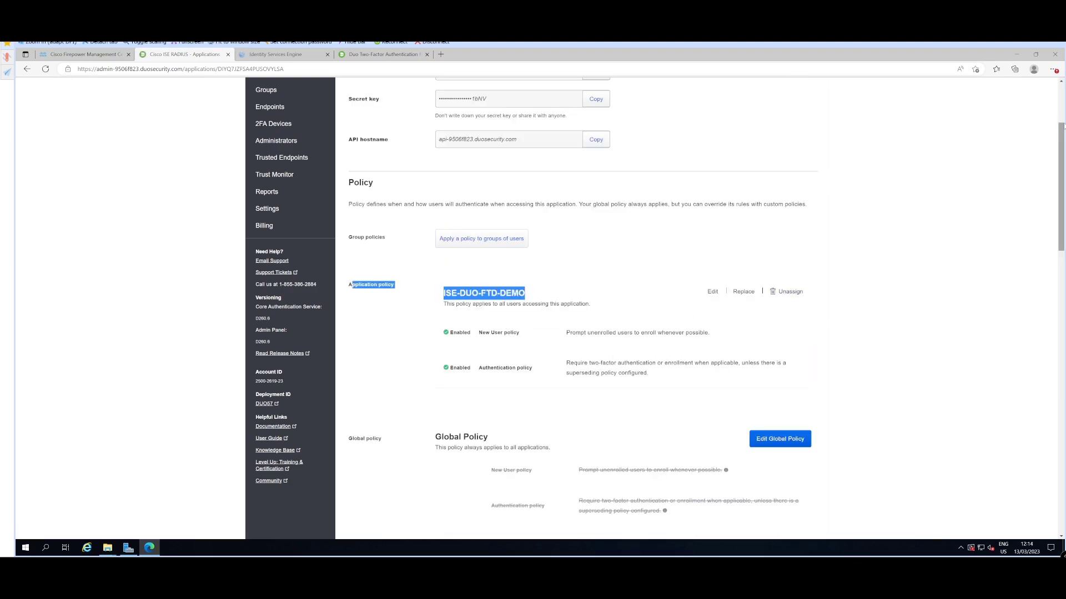
{"action": "scroll", "coordinate": [1049, 518], "scroll_direction": "down", "scroll_amount": 15}
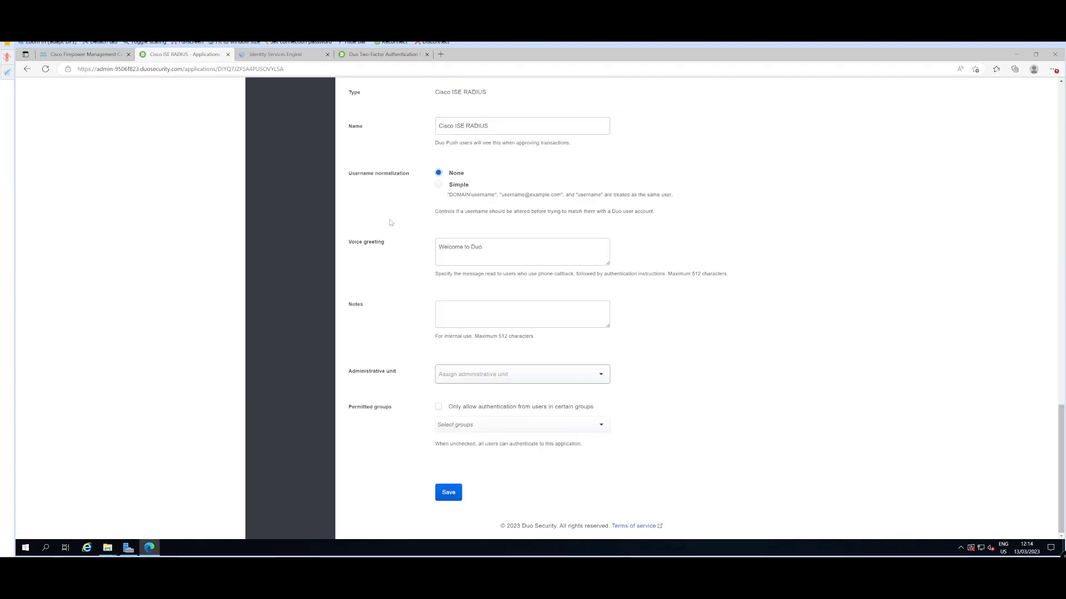
{"action": "left_click", "coordinate": [438, 185]}
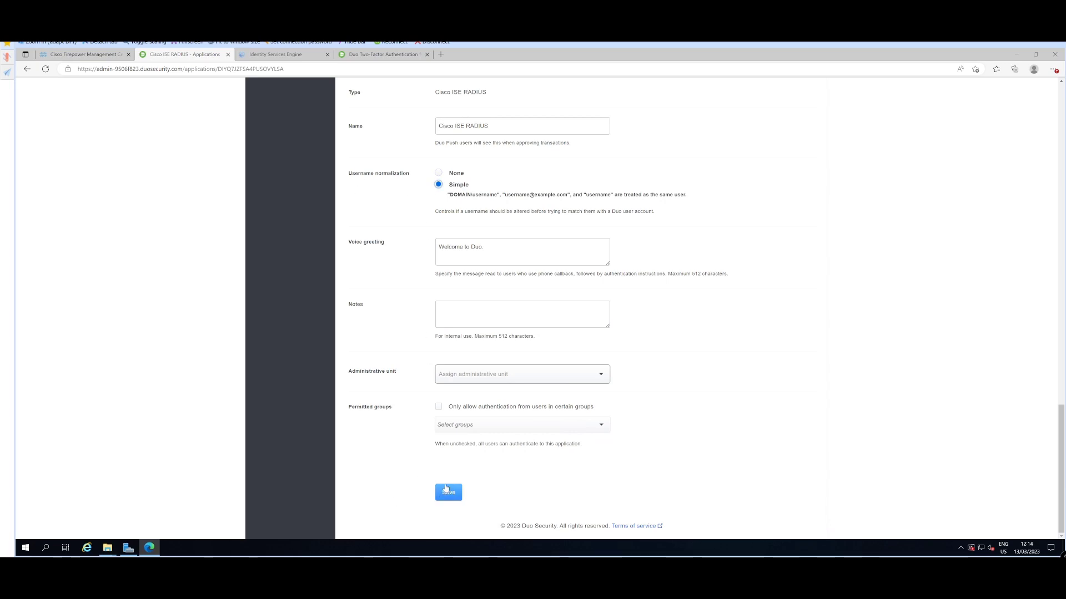
{"action": "left_click", "coordinate": [446, 488]}
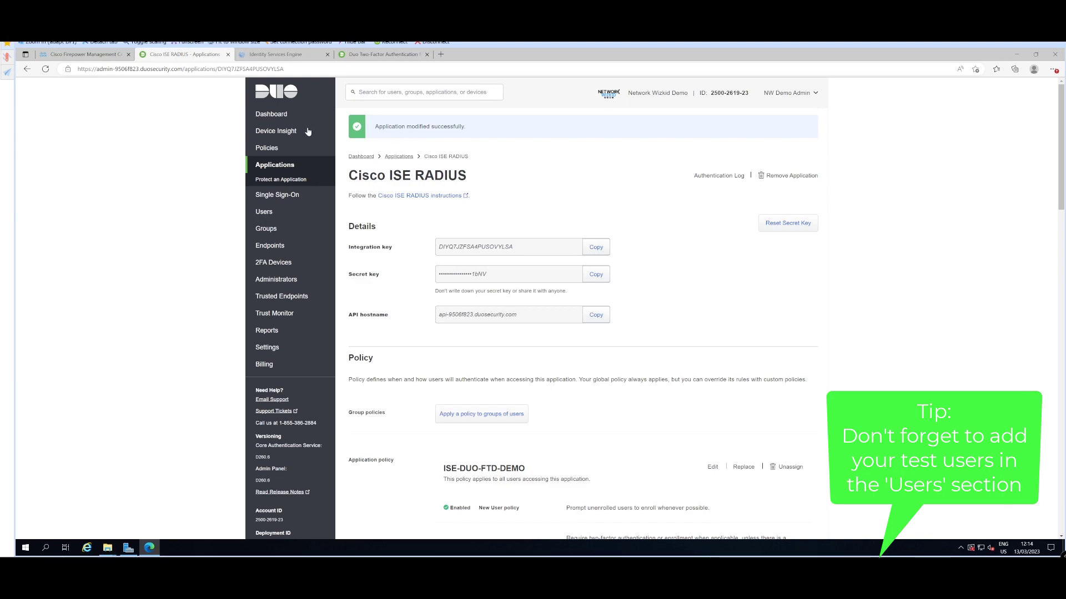
Step: Switch to Cisco Identity Services Engine and examine the authentication and authorization policy sections of the Default policy set
{"action": "left_click", "coordinate": [284, 55]}
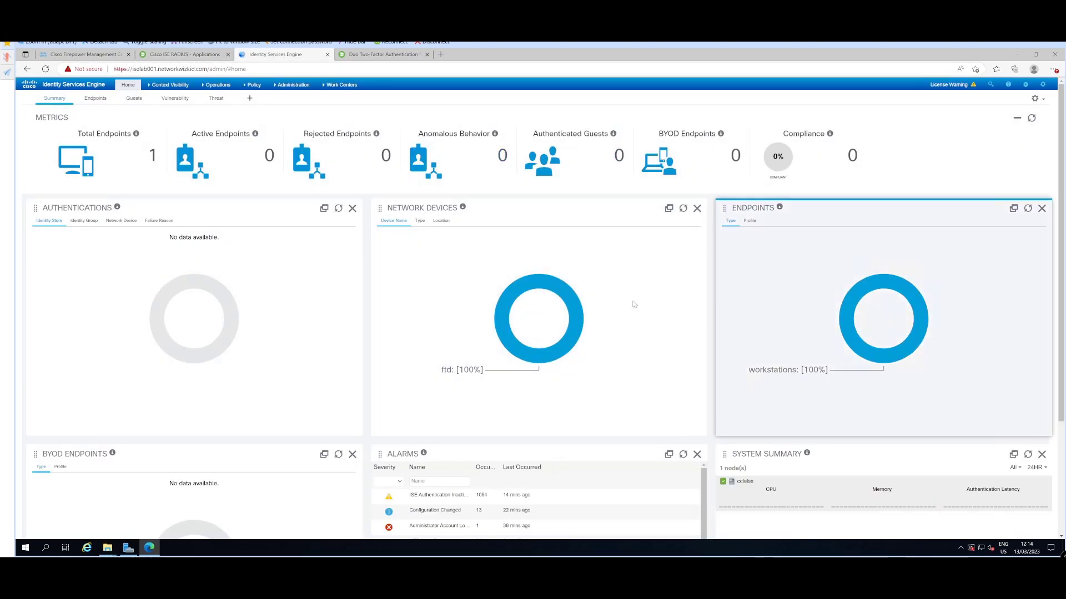
{"action": "left_click", "coordinate": [250, 87]}
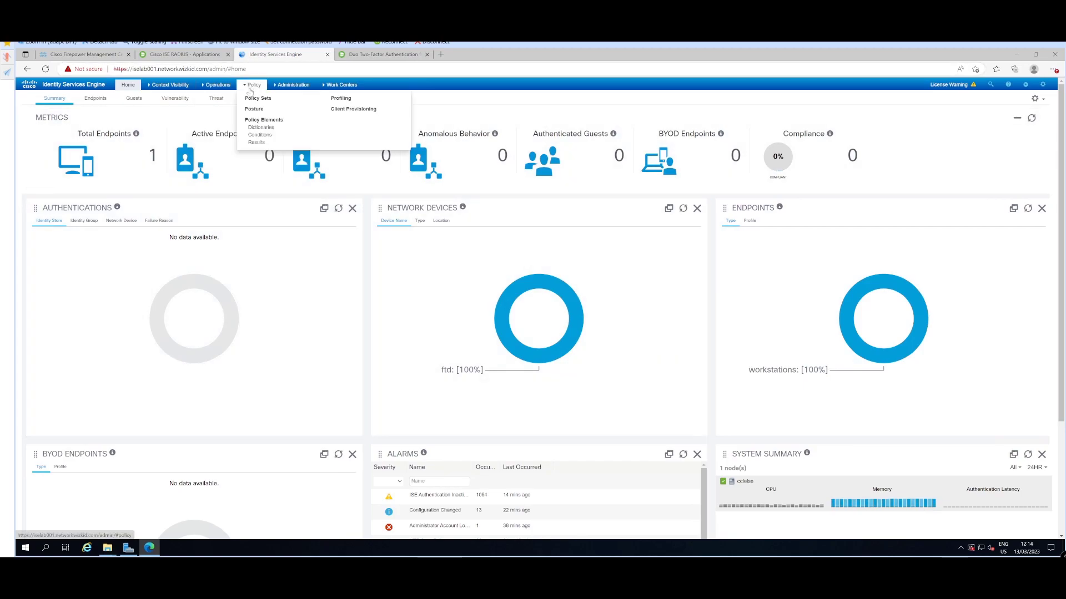
{"action": "left_click", "coordinate": [257, 99]}
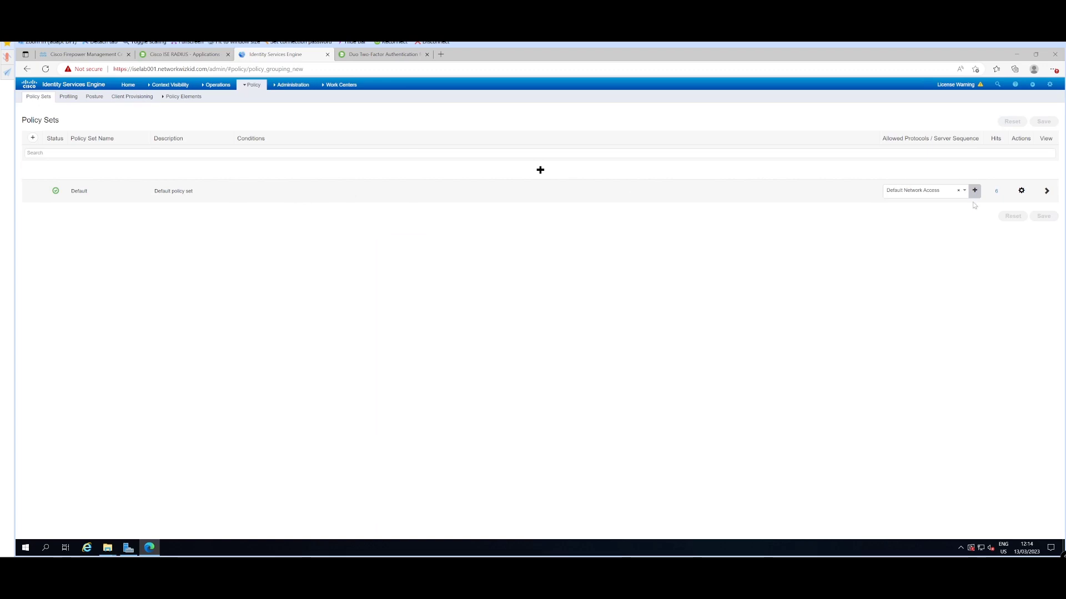
{"action": "left_click", "coordinate": [1047, 191]}
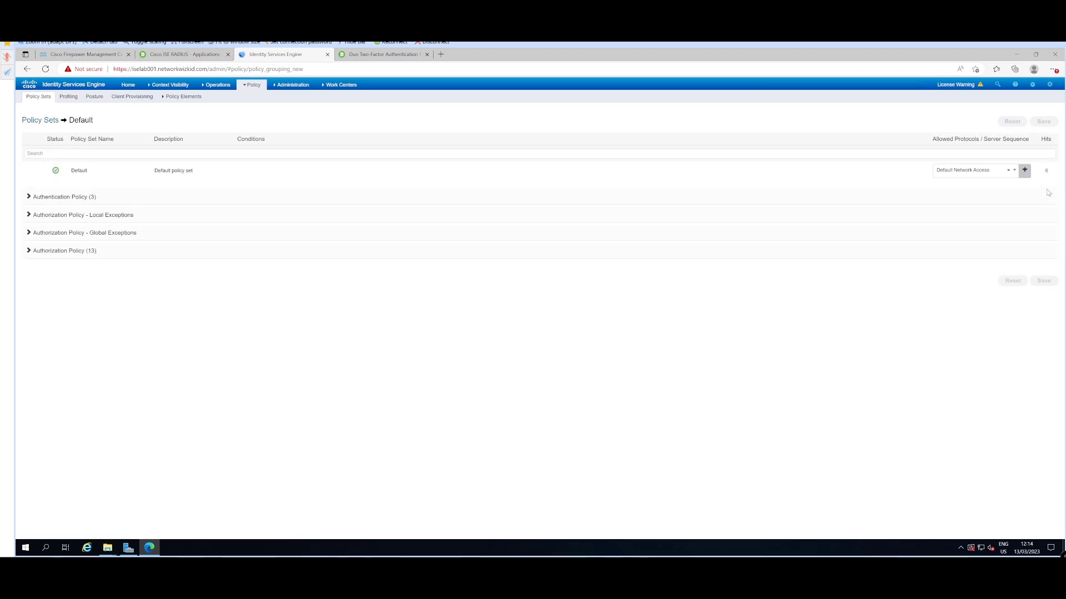
{"action": "left_click", "coordinate": [29, 197]}
{"action": "left_click", "coordinate": [30, 198]}
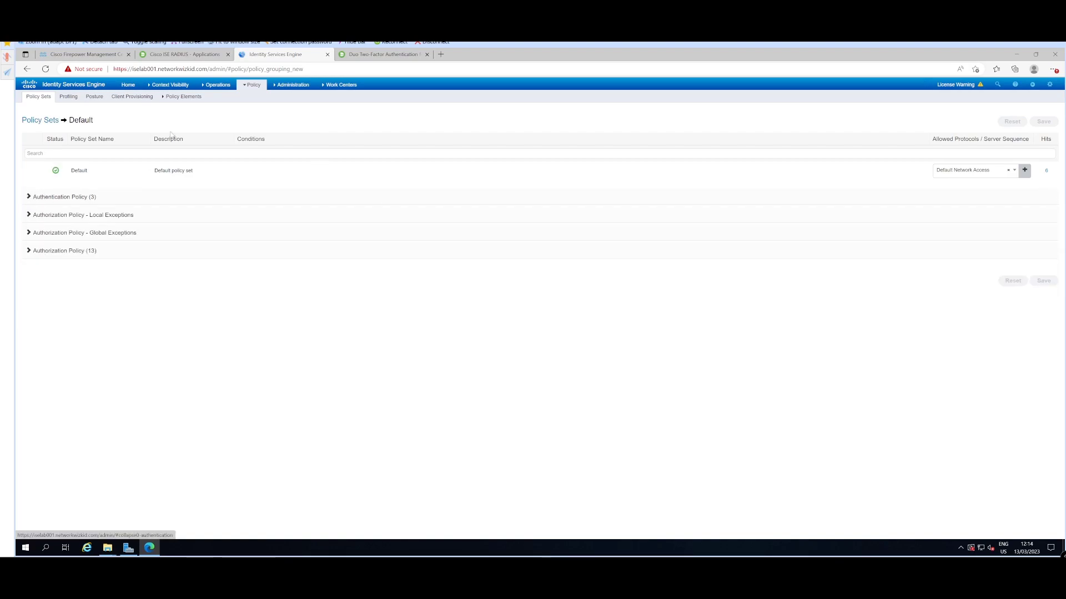
{"action": "left_click", "coordinate": [44, 122]}
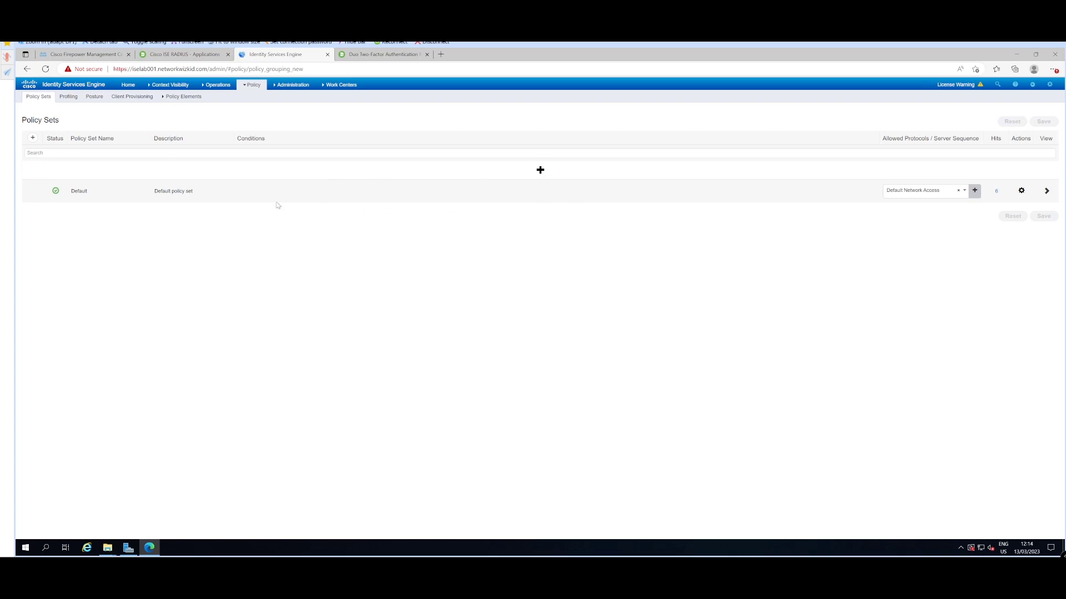
{"action": "left_click", "coordinate": [1046, 190]}
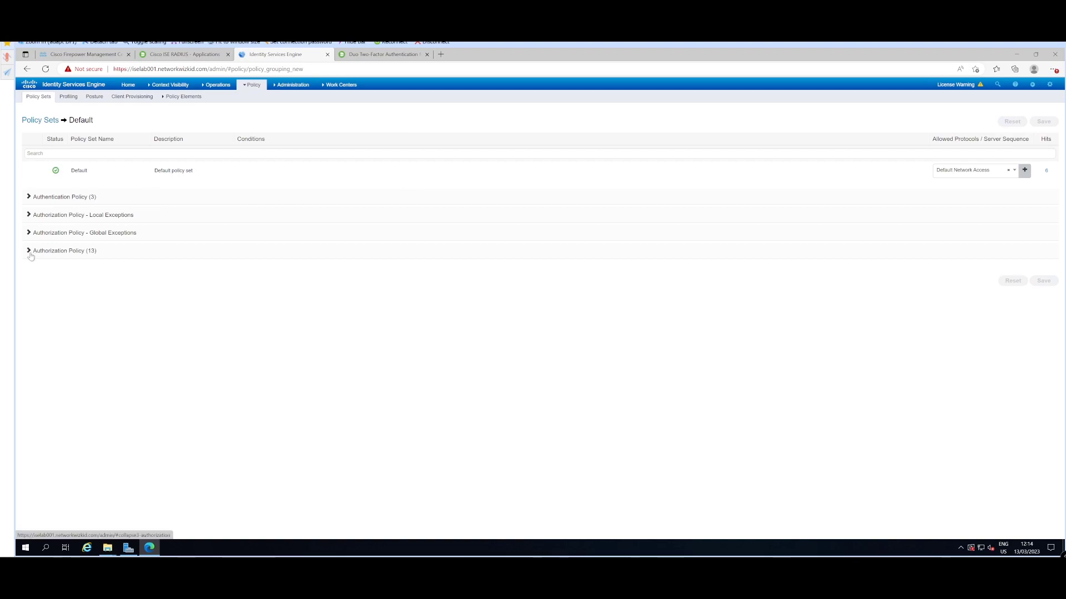
{"action": "left_click", "coordinate": [29, 251]}
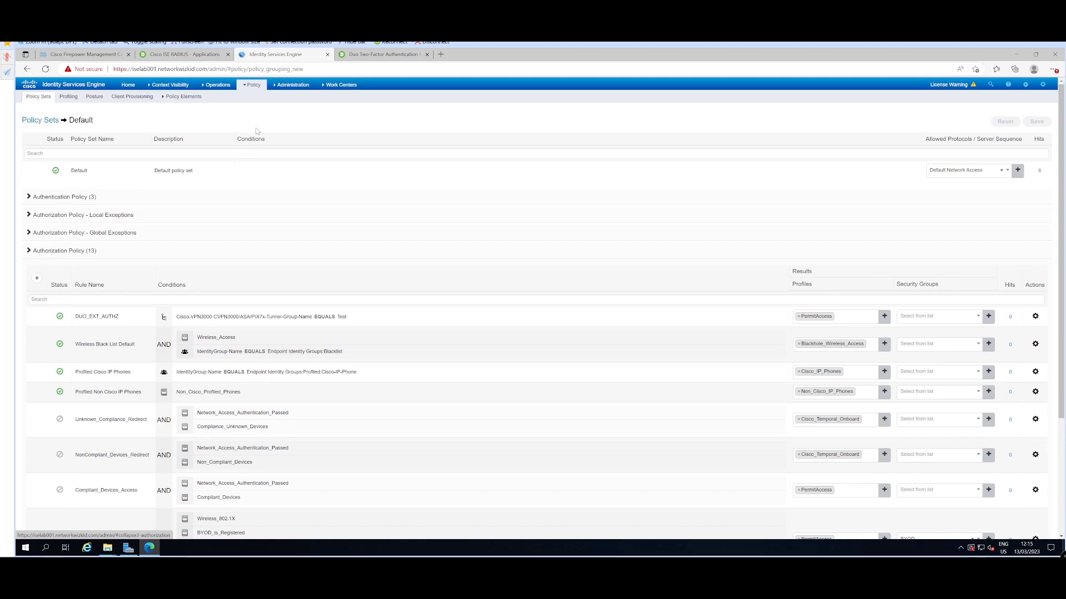
{"action": "left_click", "coordinate": [28, 253]}
Step: Add a new external RADIUS server under Network Resources and name it DUO_AUTH_PROXY
{"action": "mouse_move", "coordinate": [245, 86]}
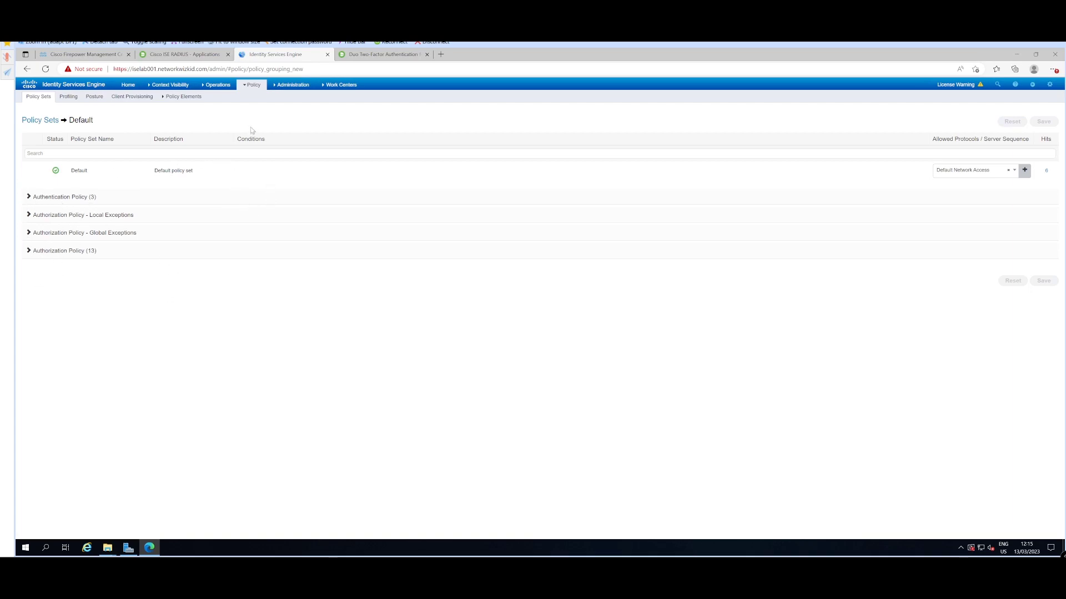
{"action": "left_click", "coordinate": [292, 86]}
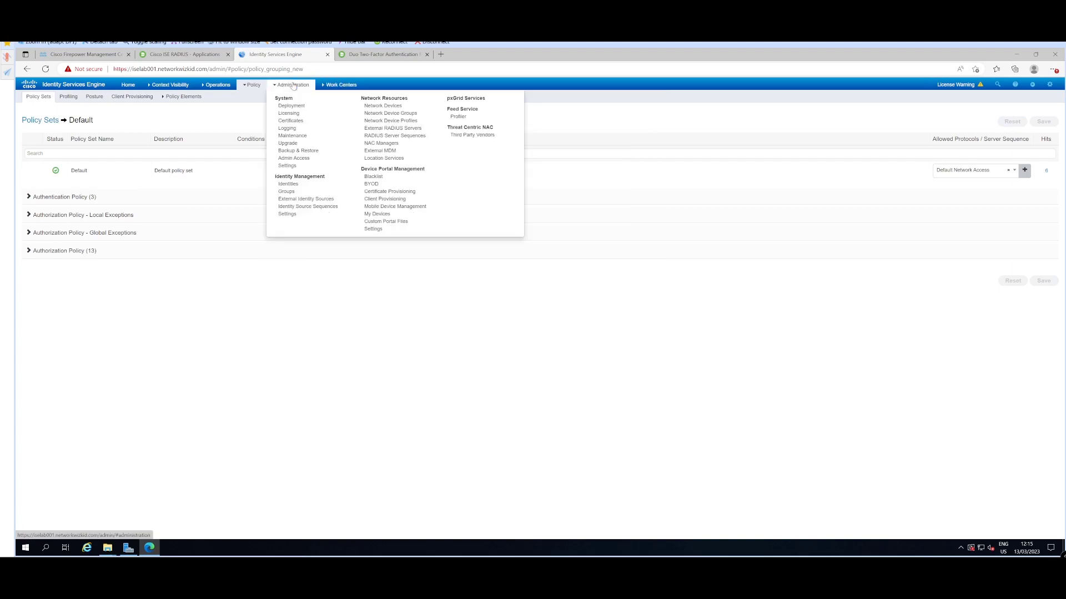
{"action": "left_click", "coordinate": [382, 106]}
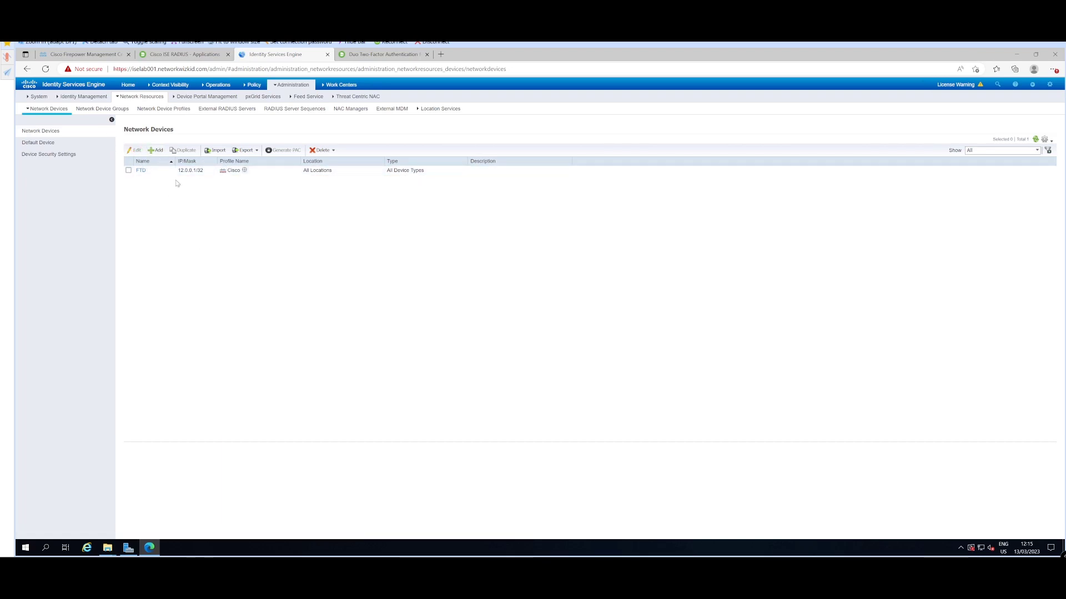
{"action": "left_click", "coordinate": [230, 110]}
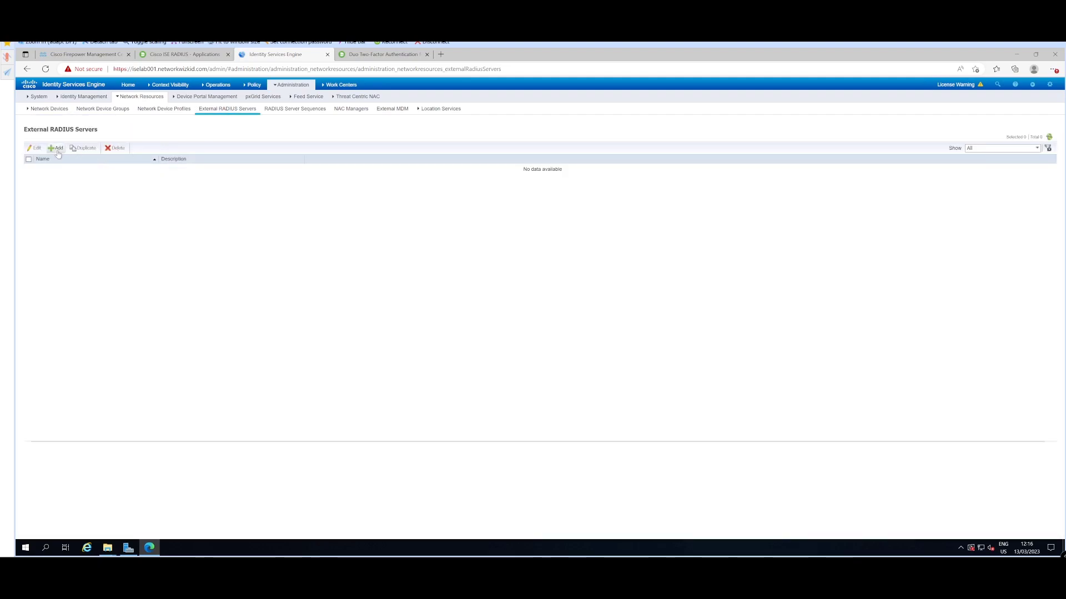
{"action": "left_click", "coordinate": [57, 150]}
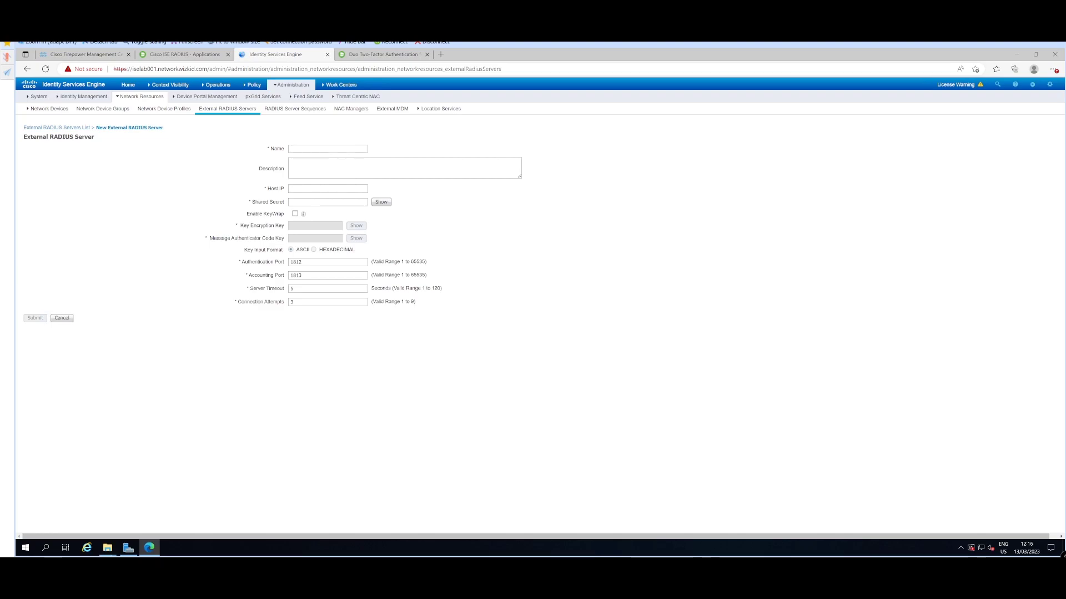
{"action": "type", "text": "DUO-AUT"}
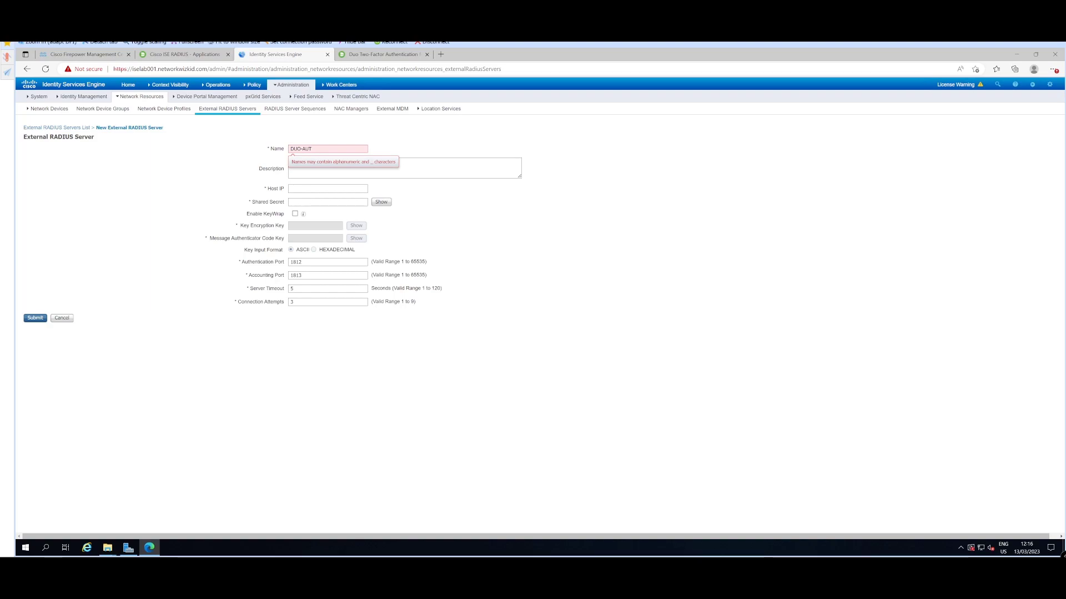
{"action": "type", "text": "H_AUT"}
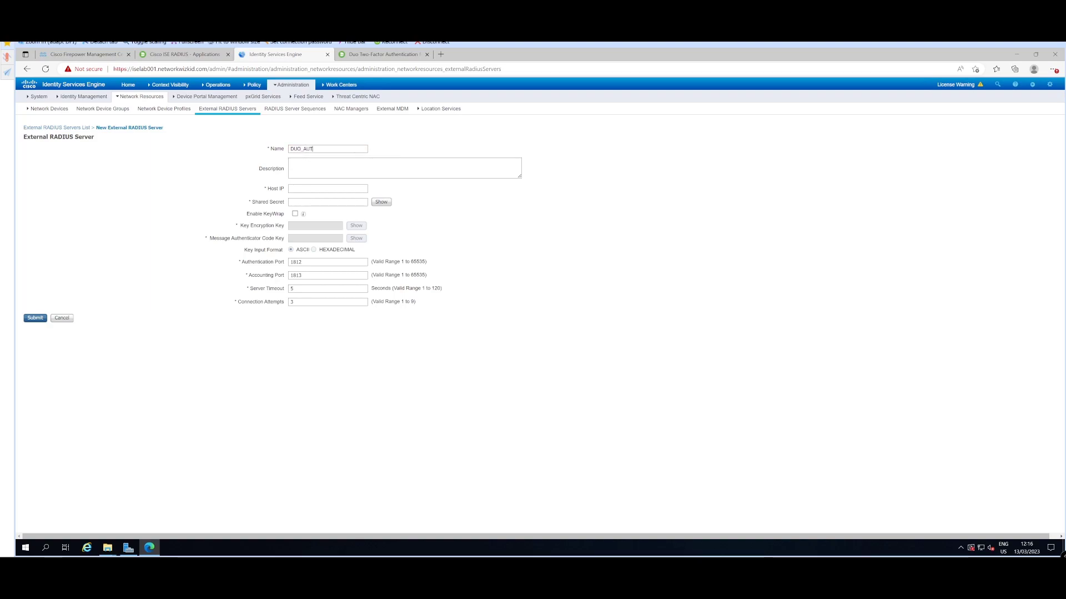
{"action": "type", "text": "H_PROXY"}
Step: Set the external RADIUS server's host IP to 101.1.1.4, enter the shared secret, adjust the server timeout and submit the server
{"action": "type", "text": "10"}
{"action": "type", "text": "1.1"}
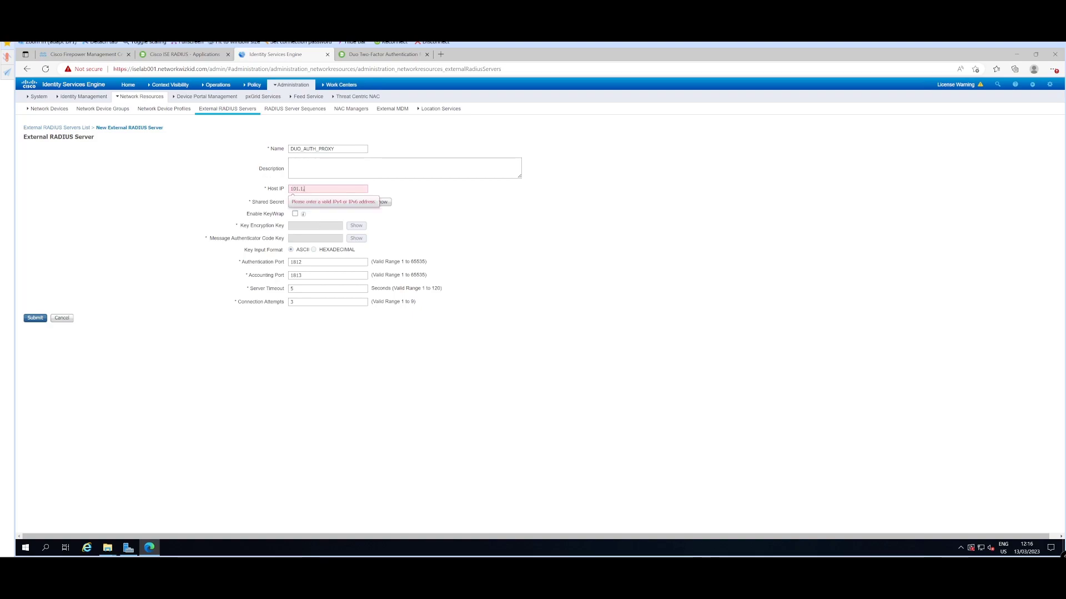
{"action": "type", "text": ".1.4"}
{"action": "key", "text": "Tab"}
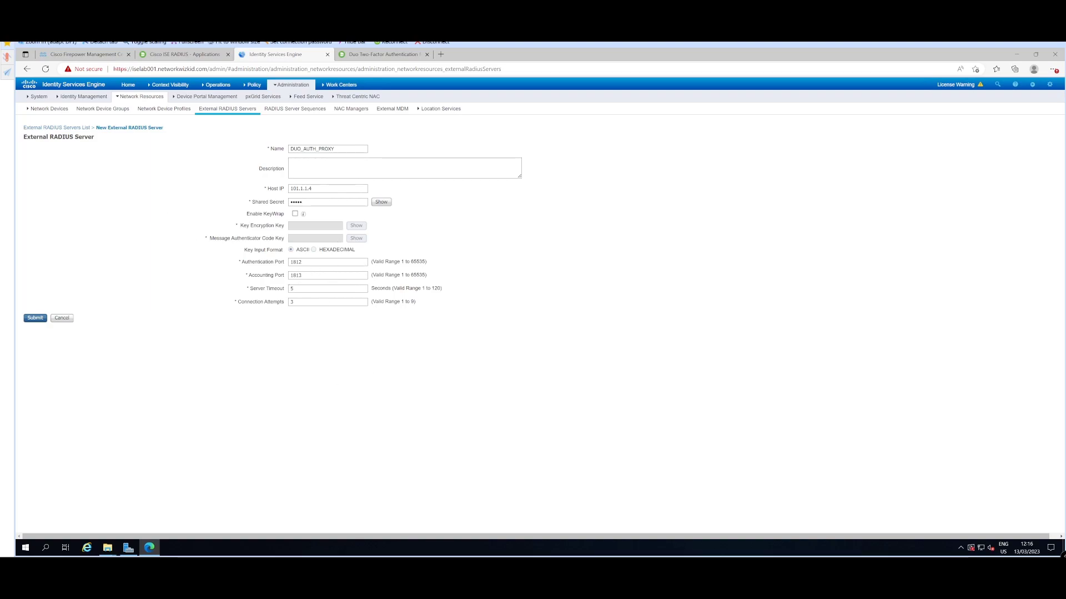
{"action": "double_click", "coordinate": [290, 292]}
{"action": "left_click", "coordinate": [35, 318]}
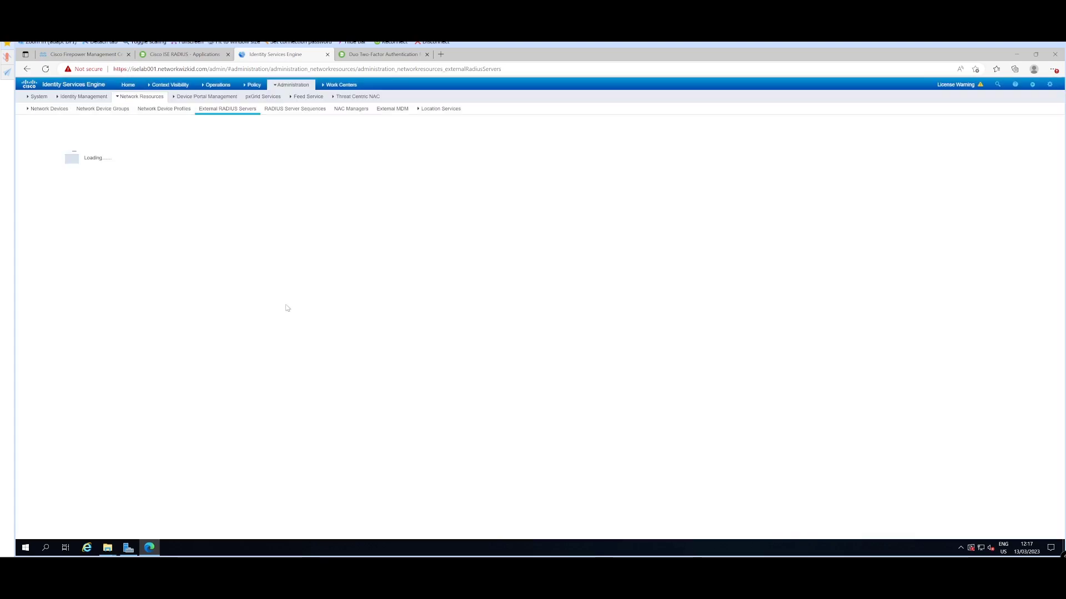
Step: Start a new RADIUS server sequence and name it EXT_AUTH_SEQ
{"action": "left_click", "coordinate": [292, 109]}
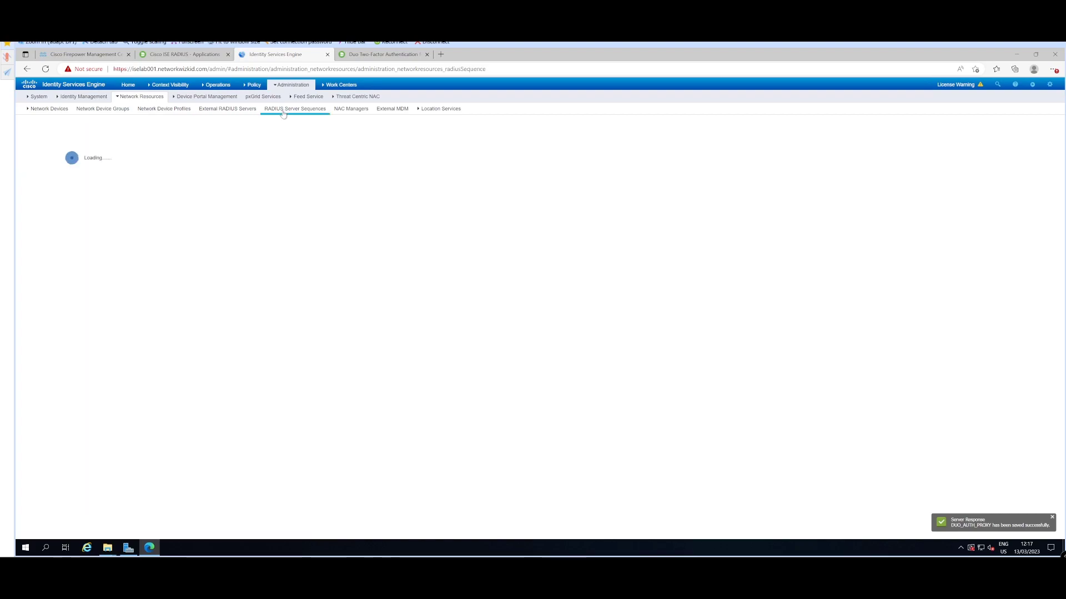
{"action": "mouse_move", "coordinate": [307, 98]}
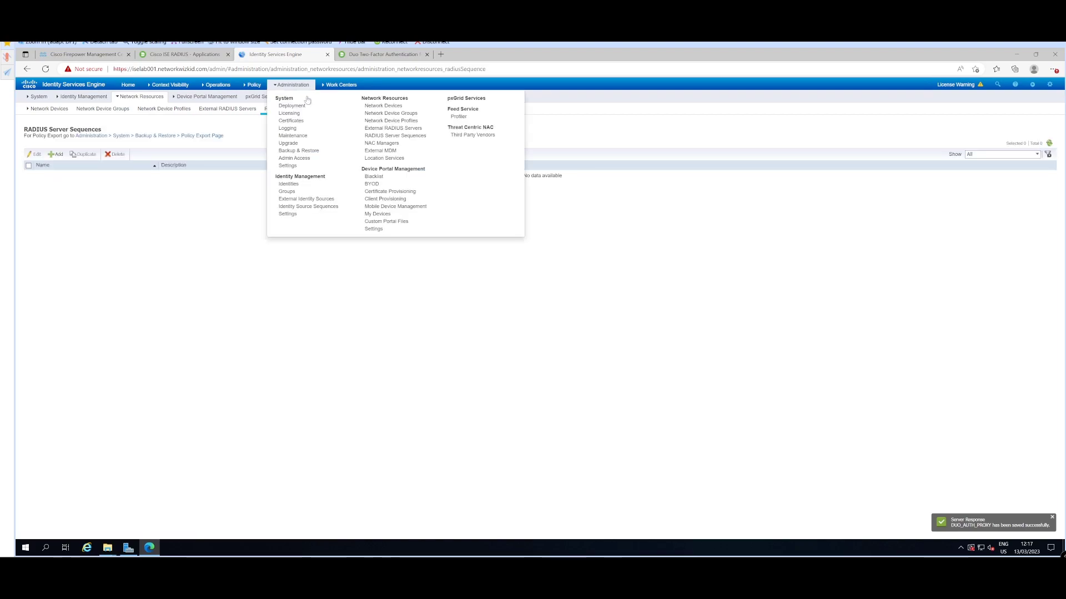
{"action": "left_click", "coordinate": [59, 157]}
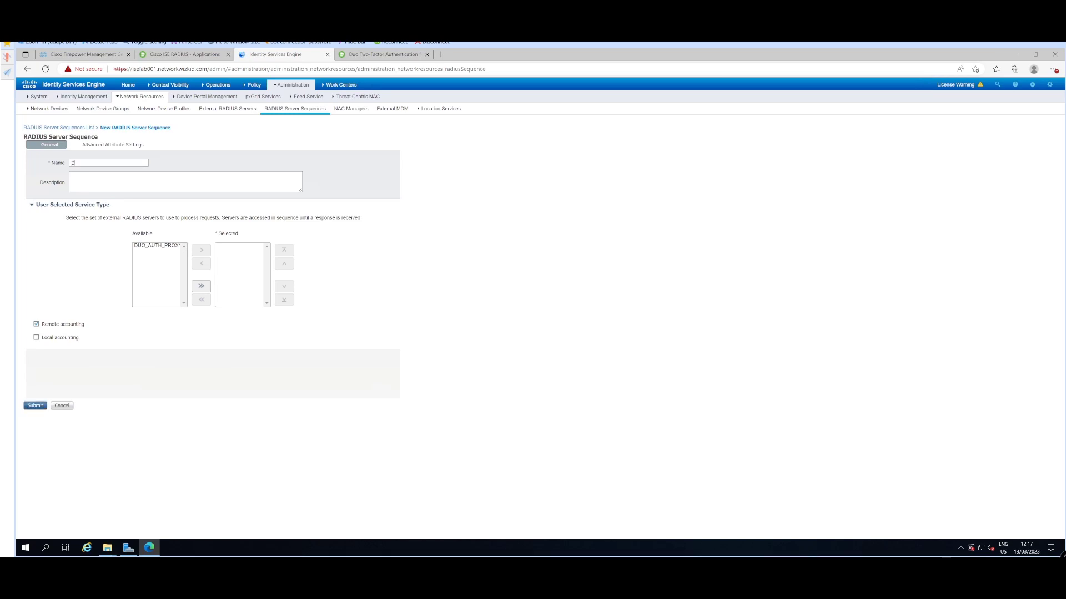
{"action": "key", "text": "BackSpace"}
{"action": "key", "text": "BackSpace"}
{"action": "type", "text": "EXT_AUTH_SEQ"}
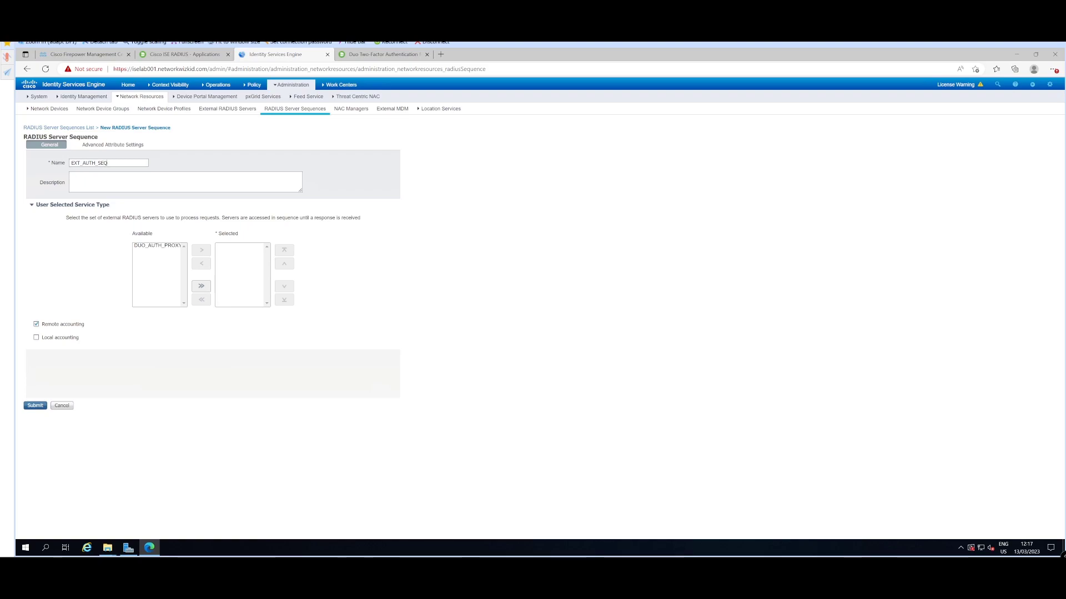
Step: Add DUO_AUTH_PROXY to the selected servers of the EXT_AUTH_SEQ sequence and submit it
{"action": "left_click", "coordinate": [145, 246]}
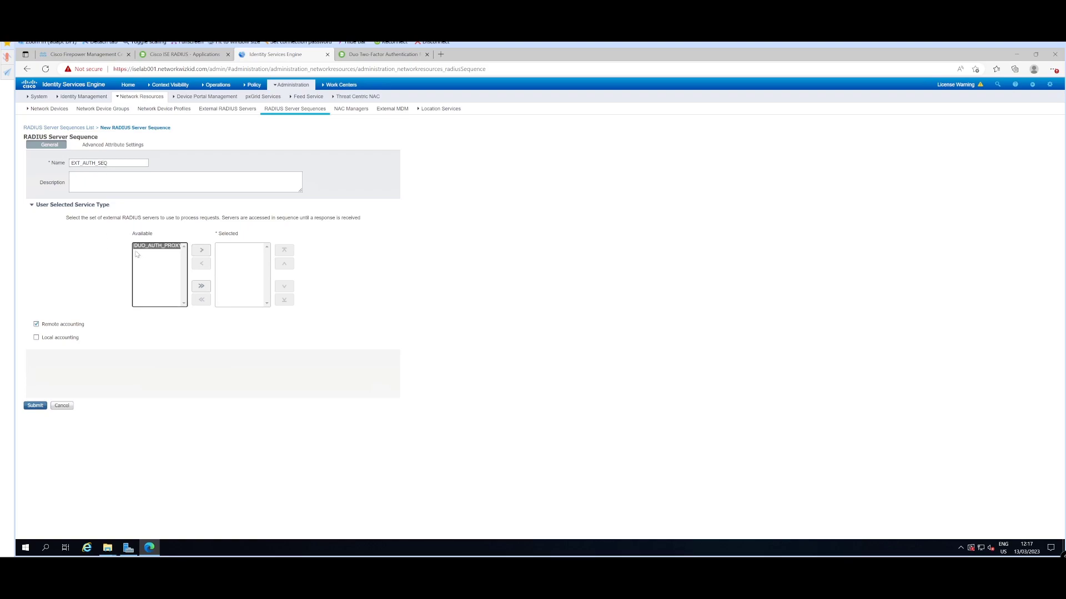
{"action": "left_click", "coordinate": [195, 250]}
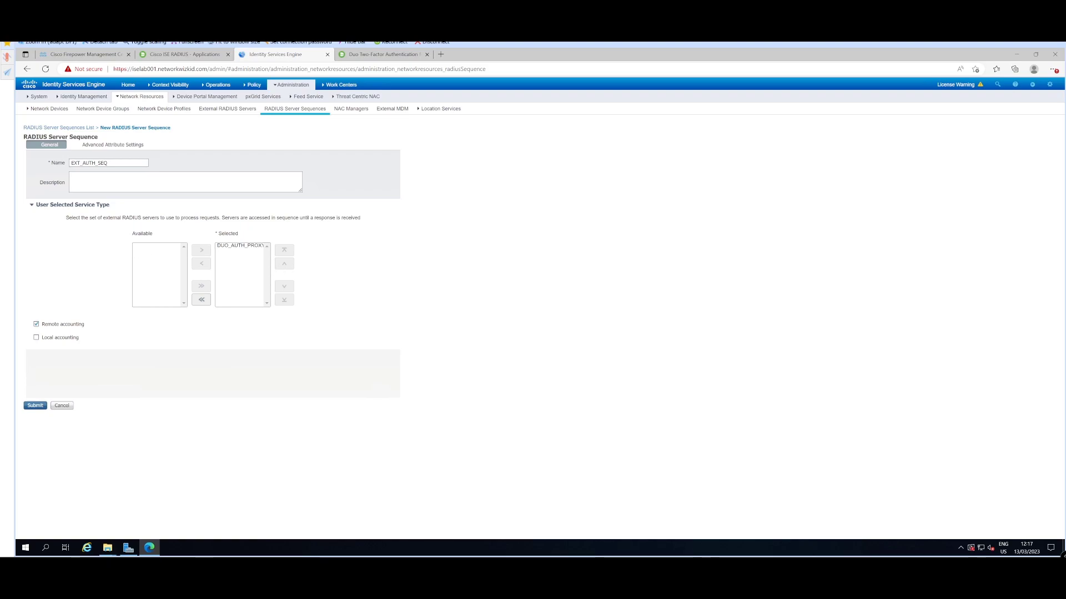
{"action": "left_click_drag", "start_coordinate": [105, 218], "coordinate": [186, 228]}
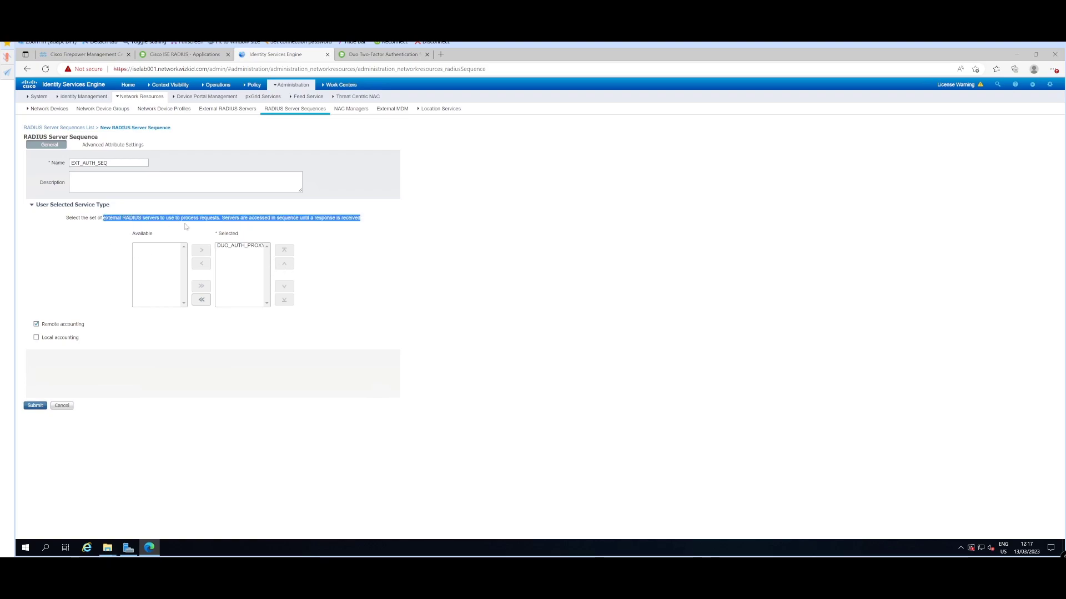
{"action": "left_click", "coordinate": [36, 338]}
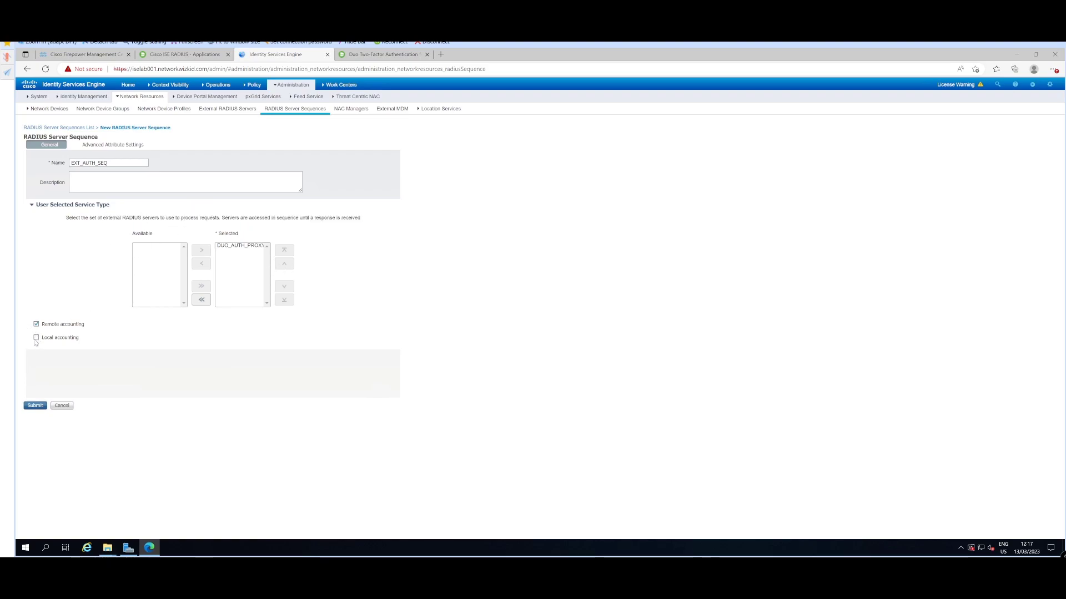
{"action": "left_click", "coordinate": [34, 406]}
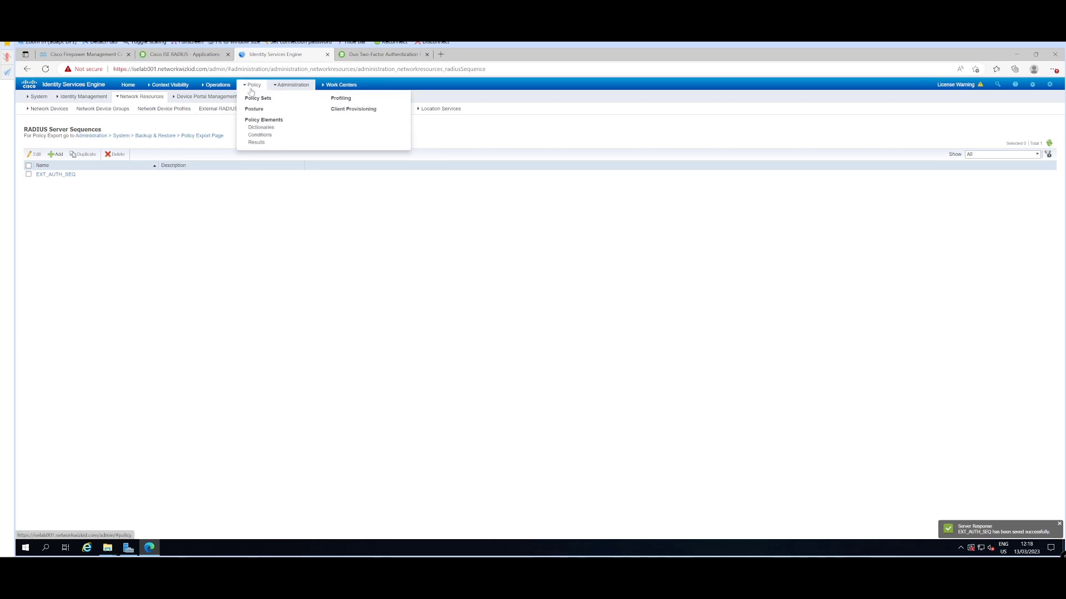
Step: Set the Default policy set's server sequence to EXT_AUTH_SEQ and save the policy sets
{"action": "left_click", "coordinate": [256, 98]}
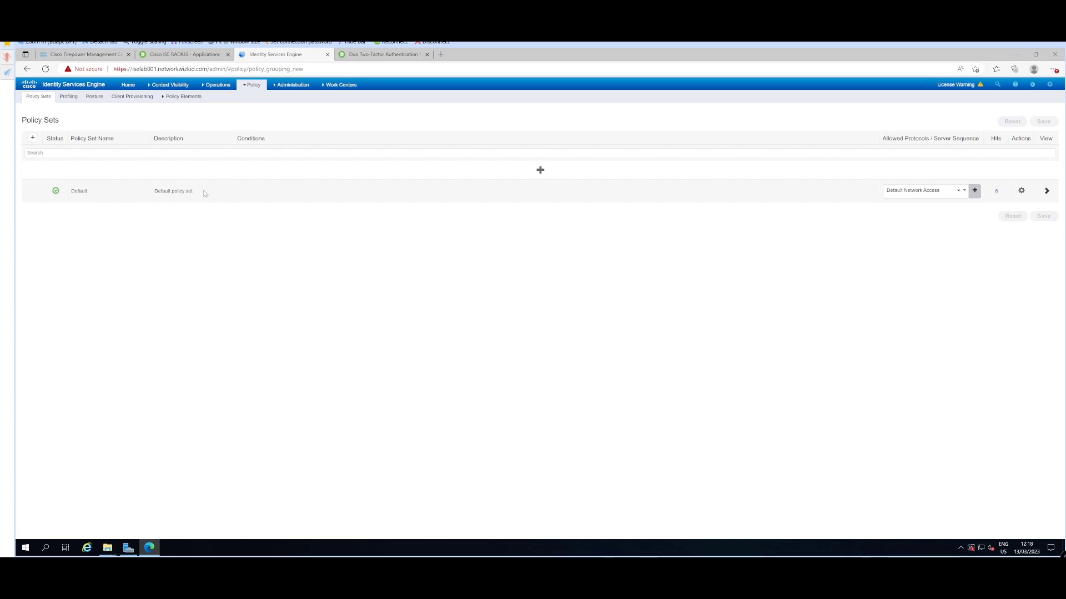
{"action": "left_click", "coordinate": [967, 195]}
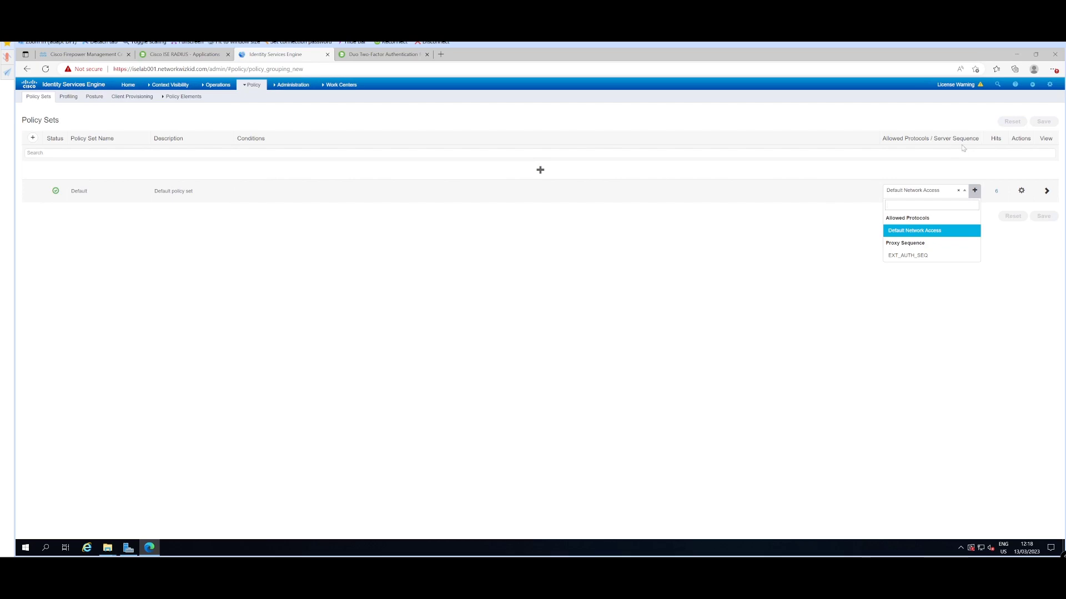
{"action": "left_click", "coordinate": [917, 256]}
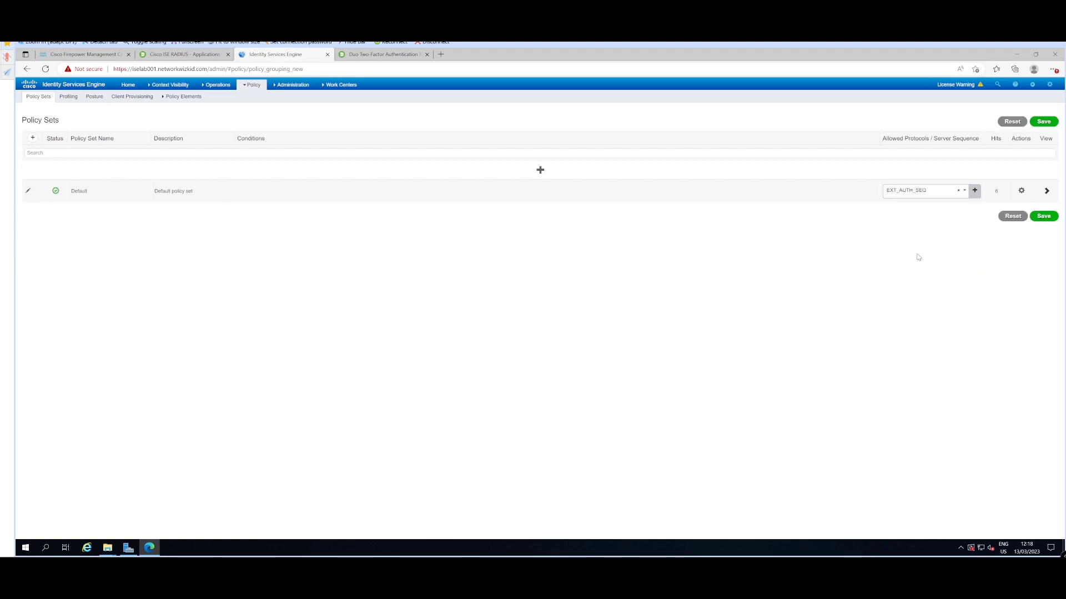
{"action": "left_click", "coordinate": [1048, 219]}
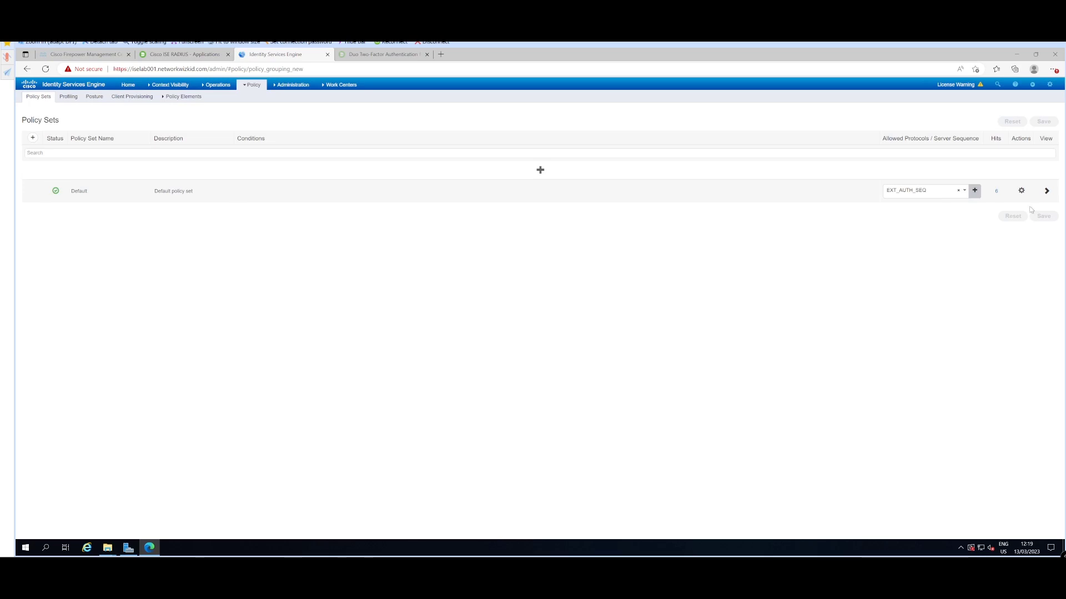
Step: Check the contents of the Default policy set and open the RADIUS Live Logs
{"action": "left_click", "coordinate": [1047, 191]}
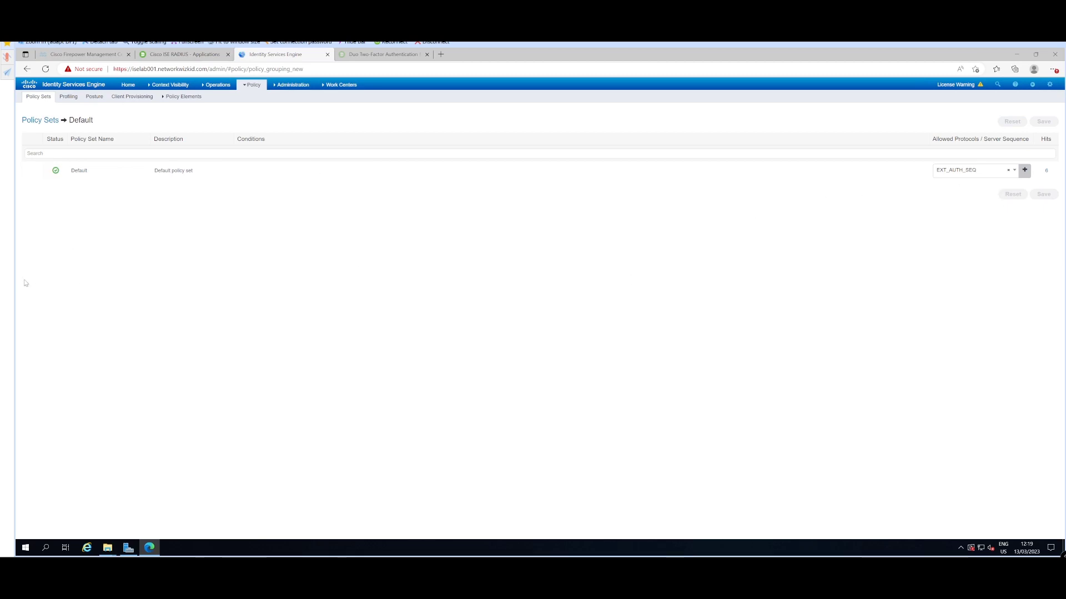
{"action": "left_click", "coordinate": [37, 121]}
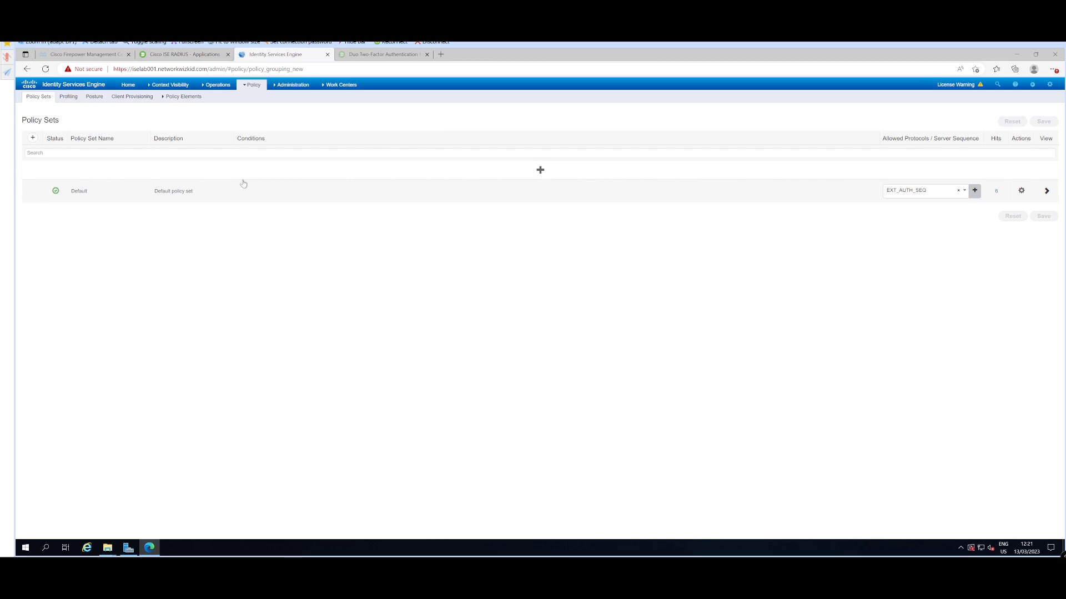
{"action": "mouse_move", "coordinate": [208, 88]}
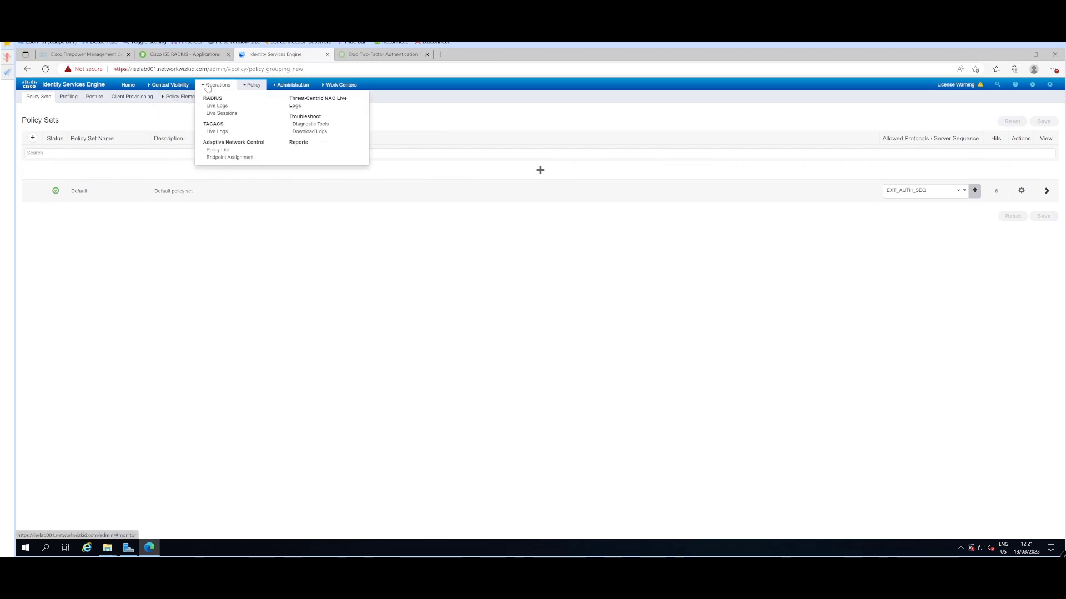
{"action": "left_click", "coordinate": [216, 106]}
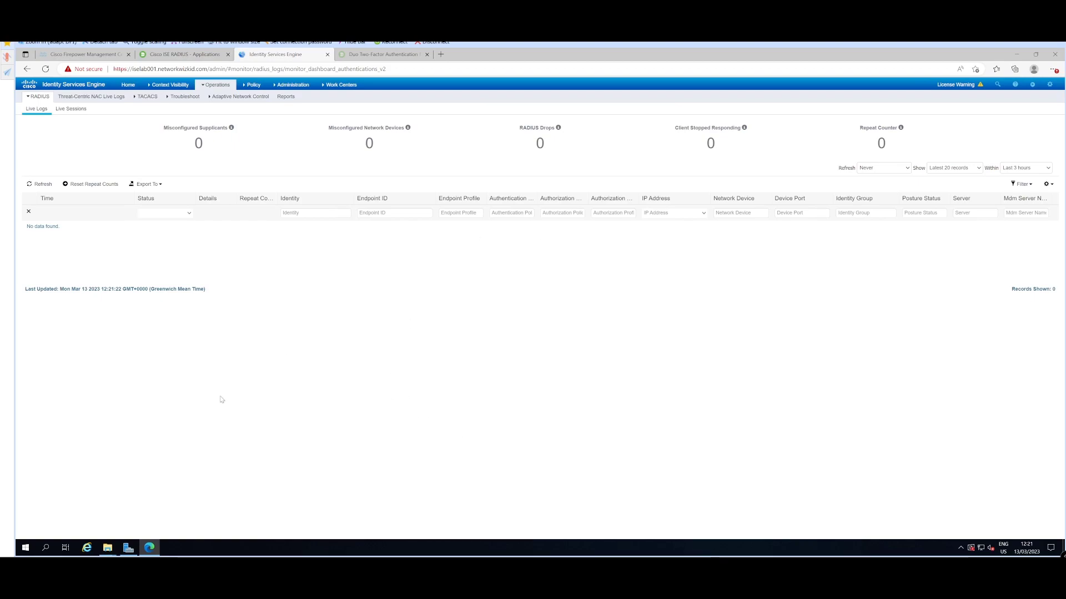
Step: Start a VPN connection to 12.0.0.1 in Cisco AnyConnect and proceed despite the untrusted server certificate
{"action": "left_click", "coordinate": [961, 548]}
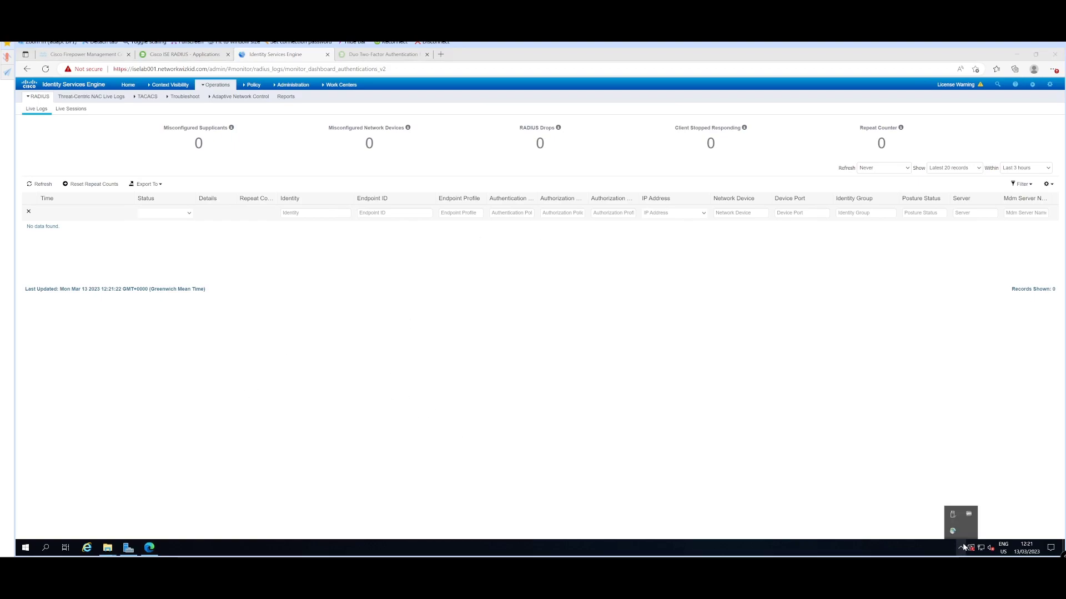
{"action": "left_click", "coordinate": [953, 531]}
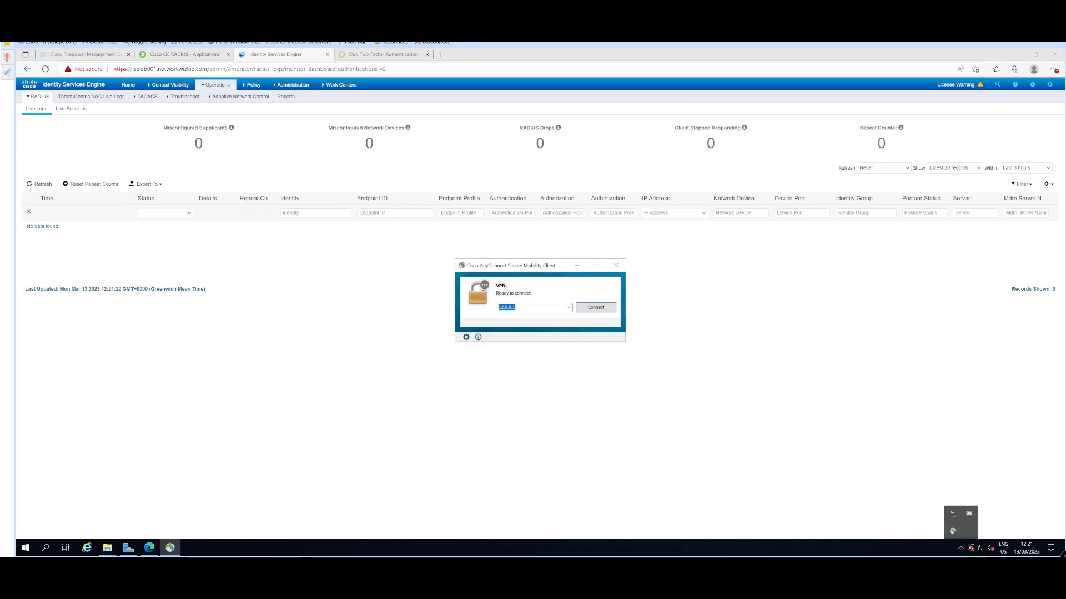
{"action": "left_click", "coordinate": [593, 306]}
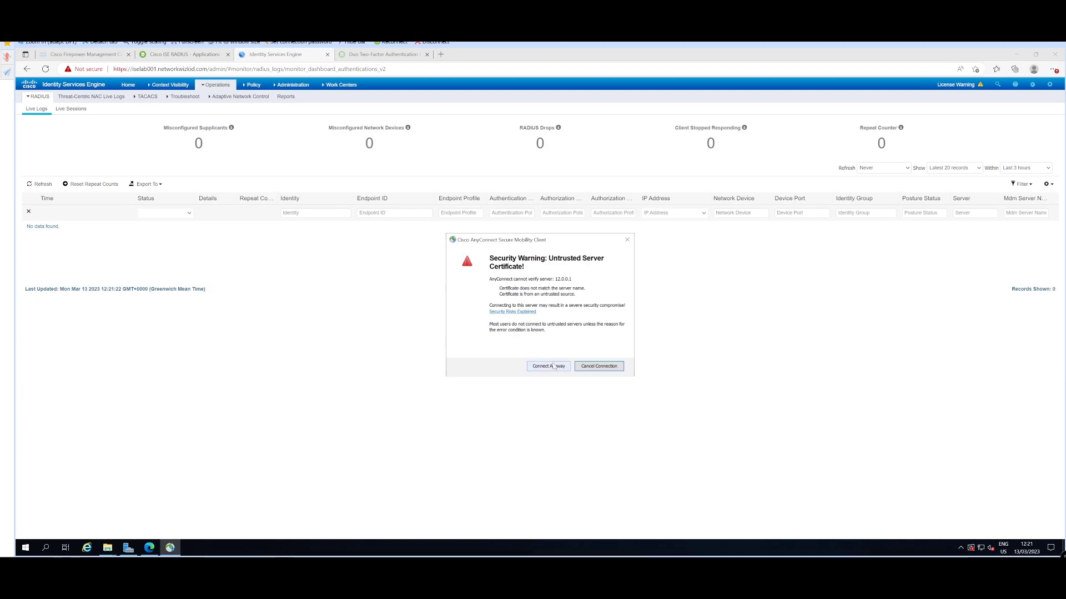
{"action": "left_click", "coordinate": [548, 366]}
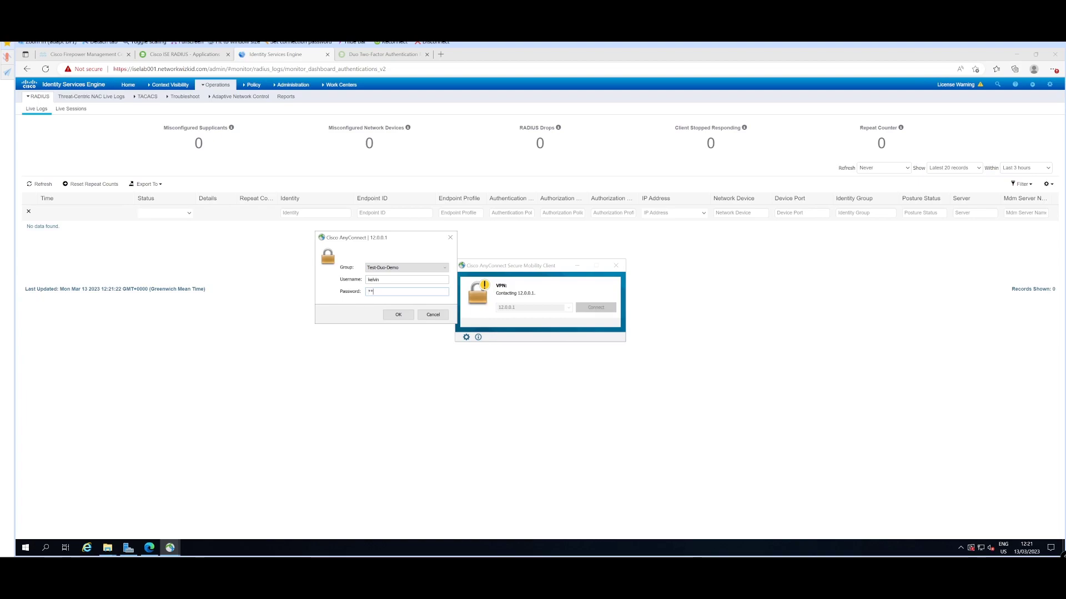
{"action": "type", "text": "**********"}
{"action": "key", "text": "BackSpace"}
{"action": "key", "text": "BackSpace"}
{"action": "key", "text": "BackSpace"}
{"action": "key", "text": "BackSpace"}
{"action": "key", "text": "BackSpace"}
{"action": "key", "text": "BackSpace"}
{"action": "key", "text": "BackSpace"}
{"action": "key", "text": "BackSpace"}
{"action": "key", "text": "BackSpace"}
{"action": "key", "text": "BackSpace"}
{"action": "key", "text": "BackSpace"}
Step: Enter the VPN account password for the Test-Duo-Demo group, submit the login and accept the untrusted server certificate
{"action": "type", "text": "****************"}
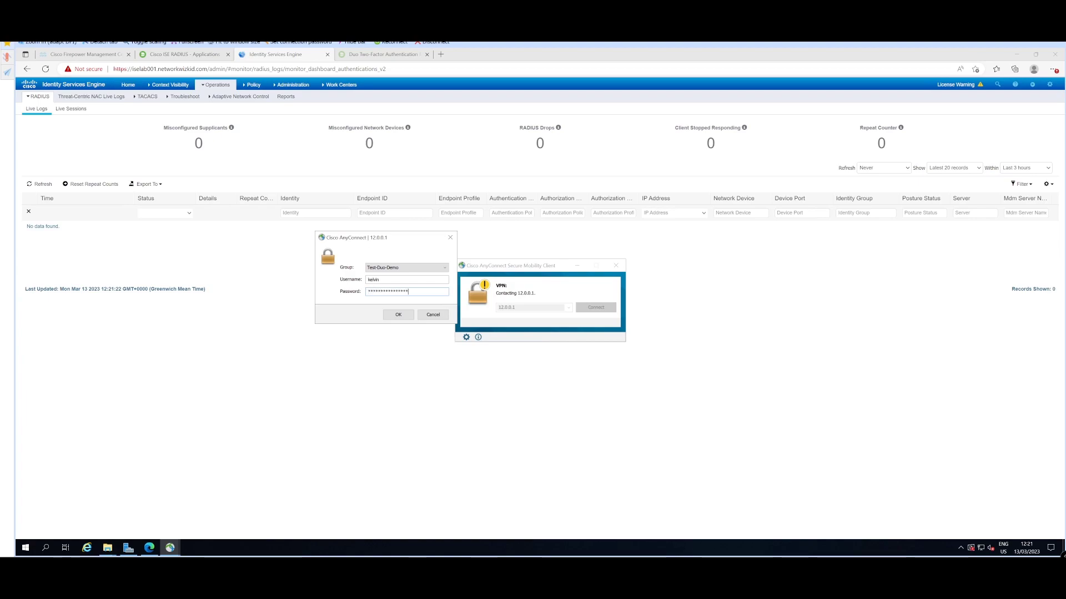
{"action": "key", "text": "Return"}
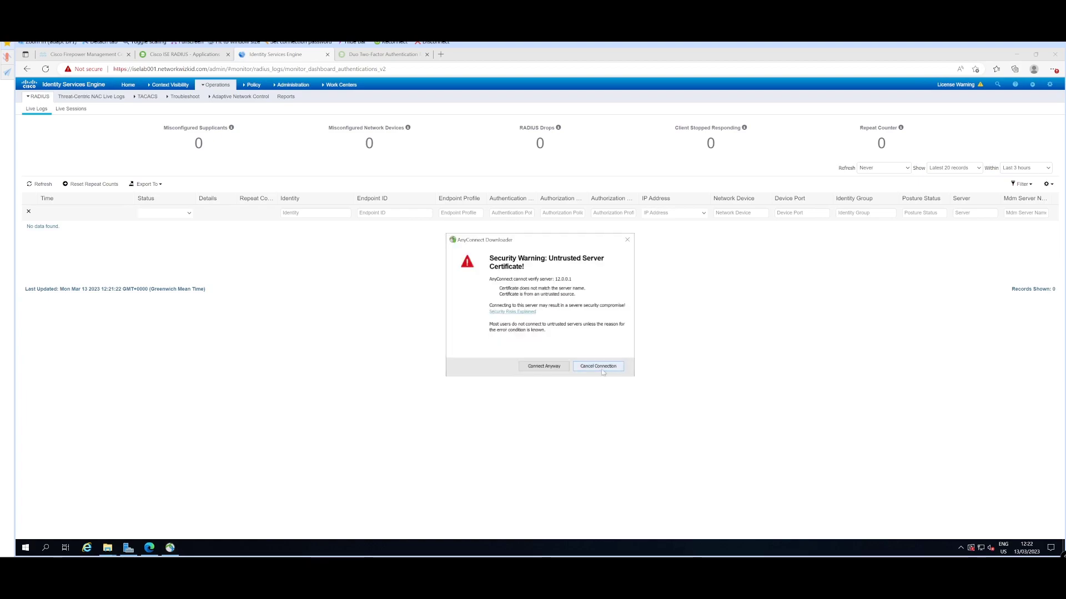
{"action": "left_click", "coordinate": [544, 367]}
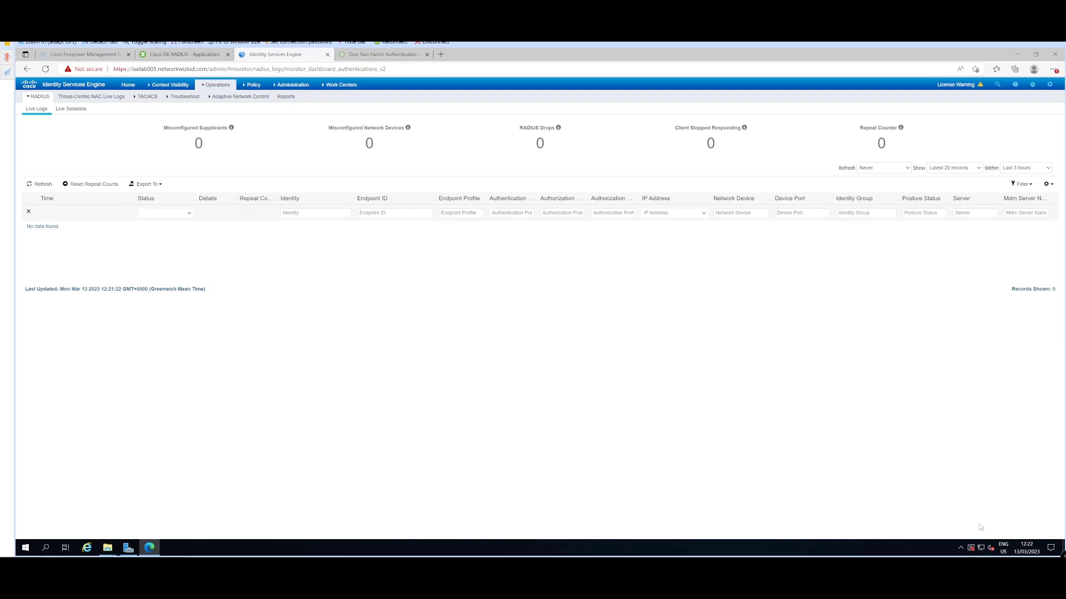
Step: Check the VPN connection status in Cisco AnyConnect, minimize the client and refresh the ISE RADIUS Live Logs
{"action": "left_click", "coordinate": [961, 548]}
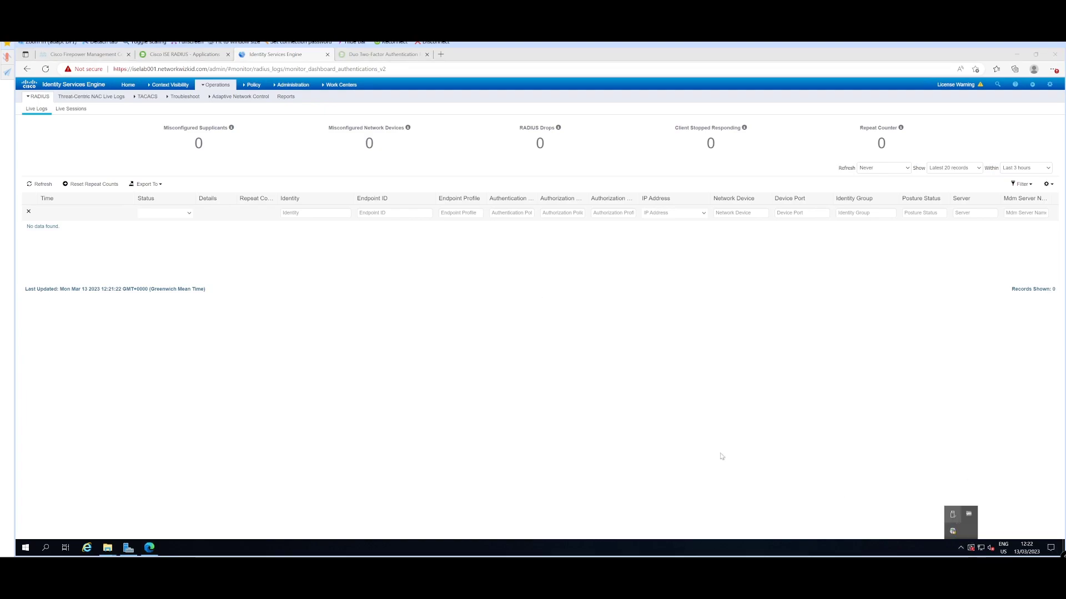
{"action": "left_click", "coordinate": [952, 514]}
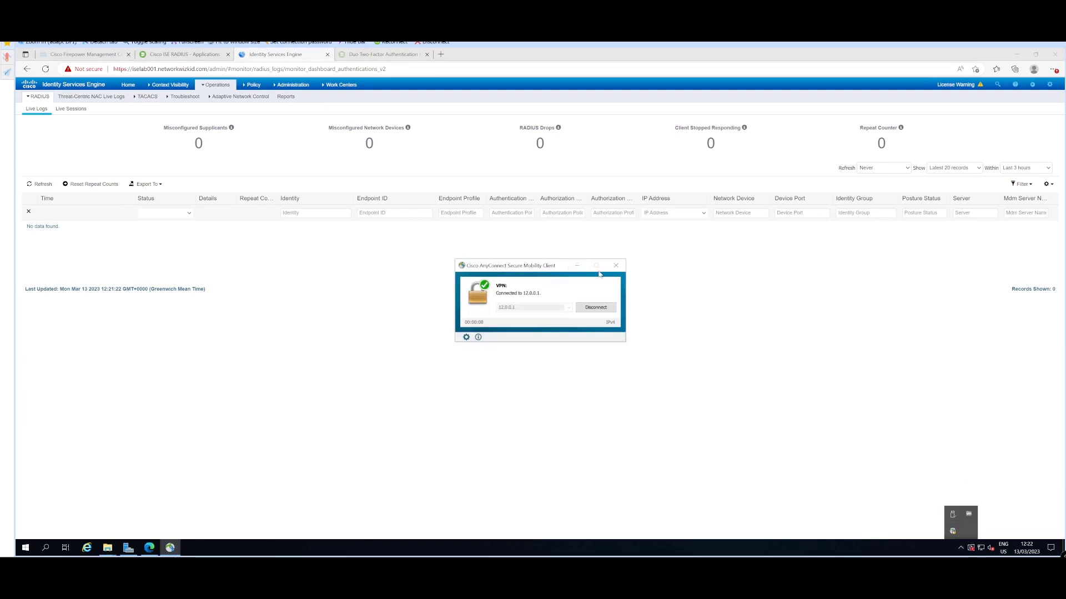
{"action": "left_click", "coordinate": [578, 266]}
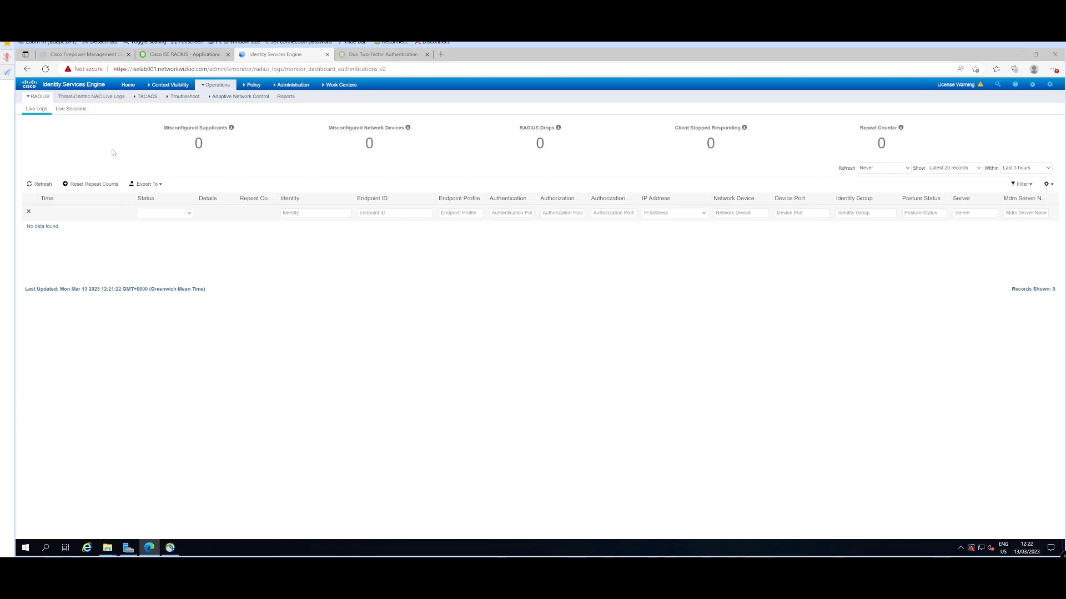
{"action": "left_click", "coordinate": [40, 183]}
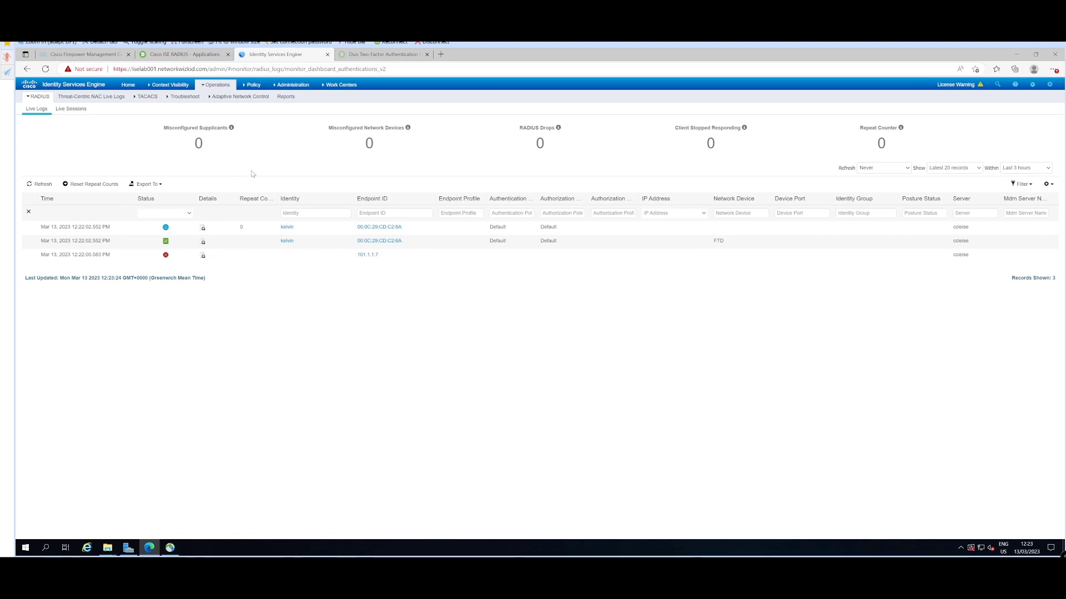
Step: Switch to the Duo Authentication Proxy server and open the authproxy log from the Duo Security Authentication Proxy log folder
{"action": "left_click", "coordinate": [254, 85]}
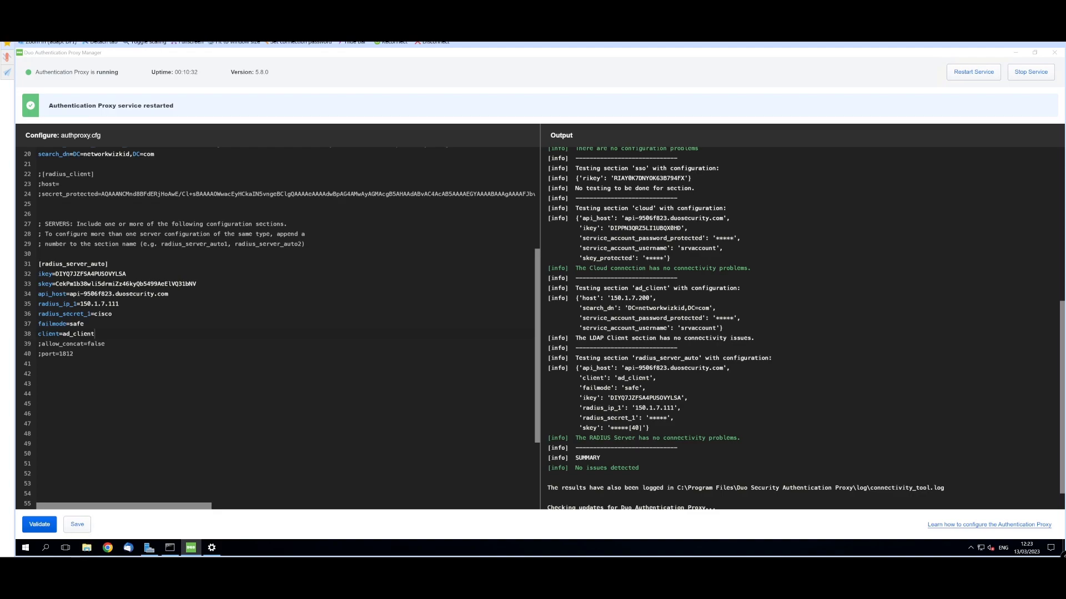
{"action": "left_click", "coordinate": [87, 548]}
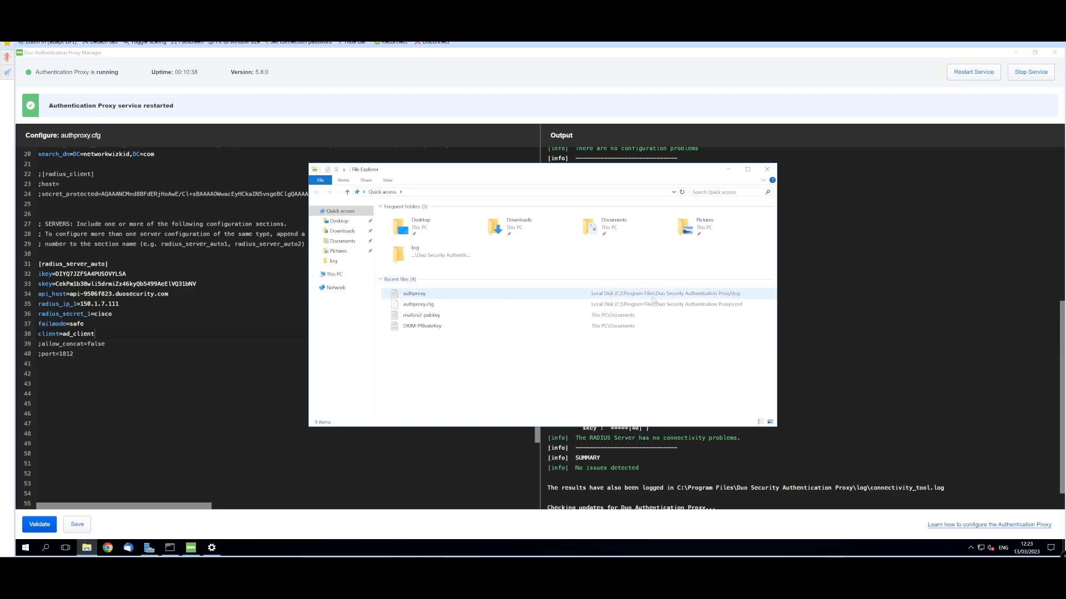
{"action": "right_click", "coordinate": [492, 291]}
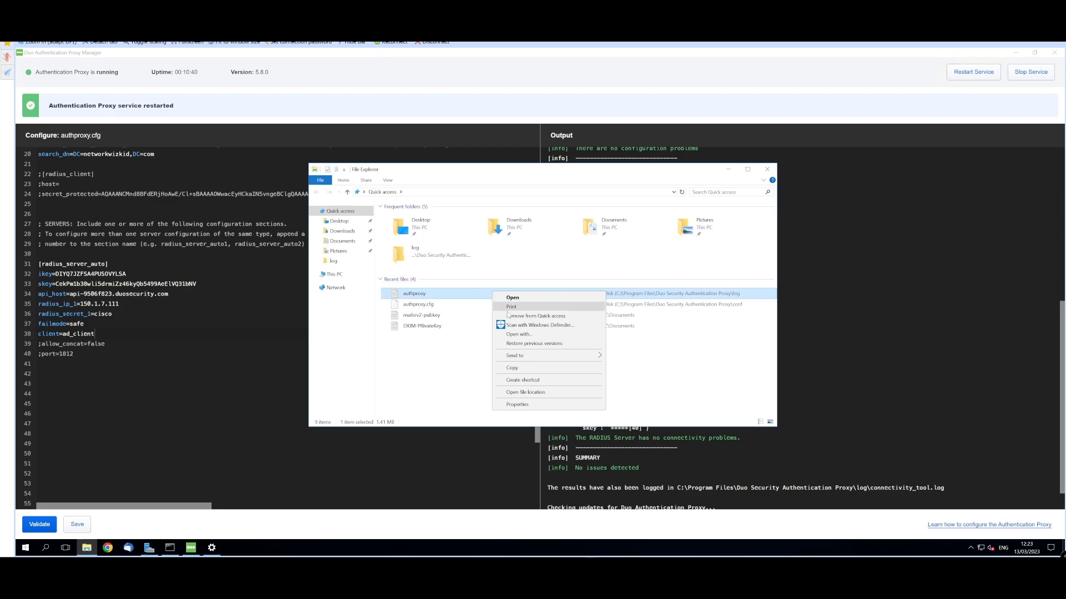
{"action": "left_click", "coordinate": [422, 250]}
{"action": "double_click", "coordinate": [422, 250]}
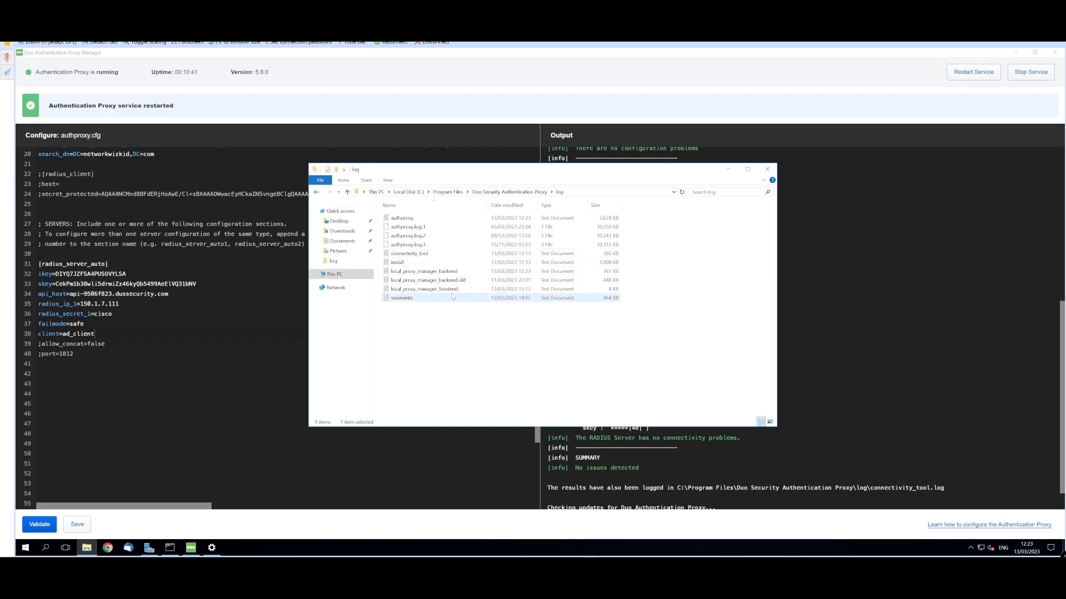
{"action": "double_click", "coordinate": [417, 217]}
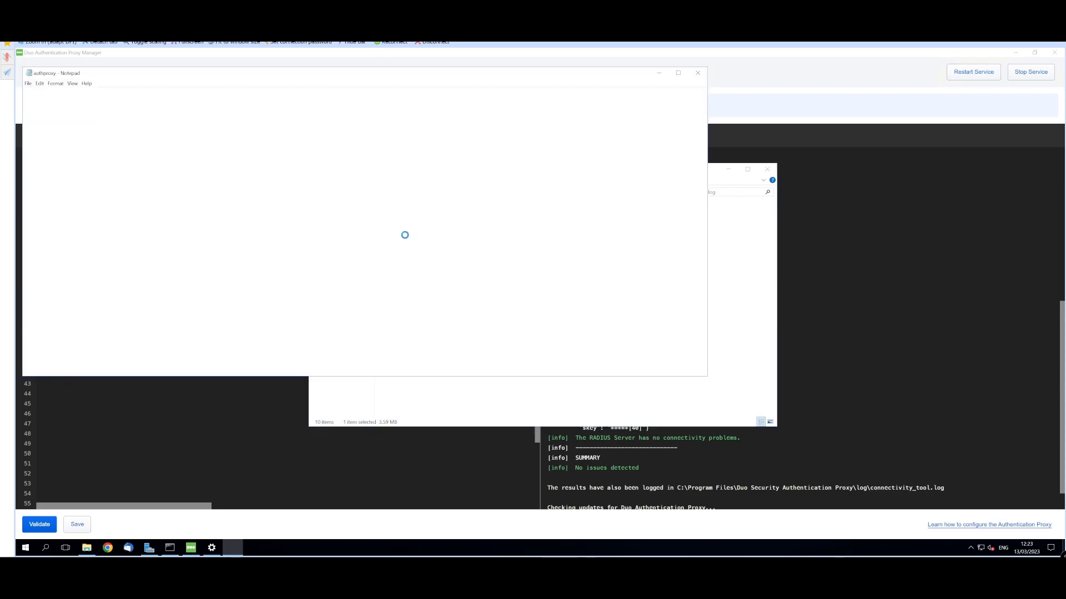
Step: Go to the newest entries in the authproxy log and examine the incoming RADIUS request and the username's login attempt
{"action": "left_click_drag", "start_coordinate": [703, 99], "coordinate": [682, 364]}
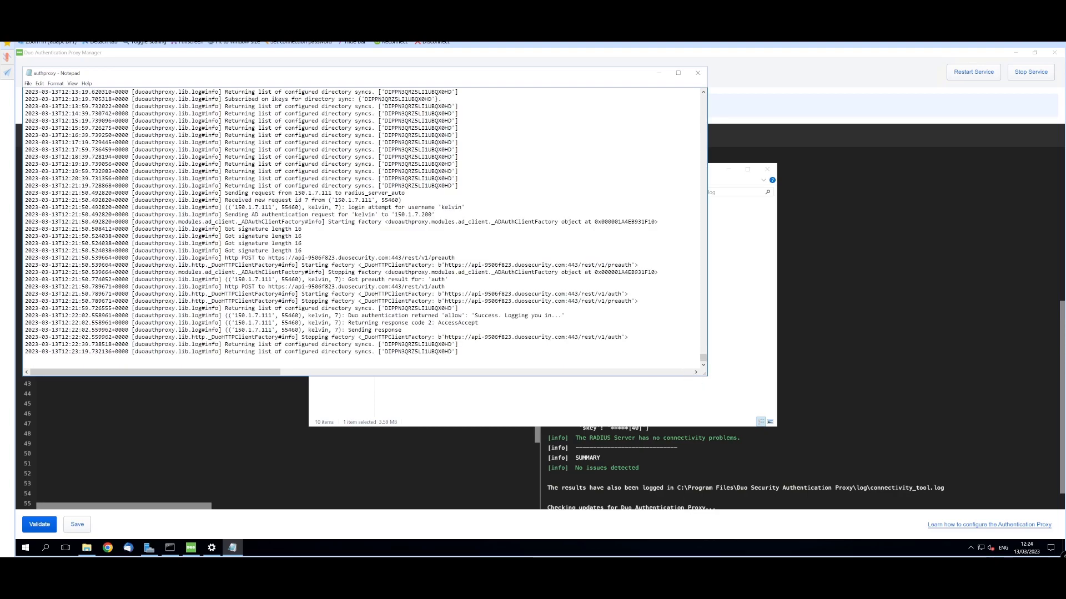
{"action": "scroll", "coordinate": [361, 222], "scroll_direction": "up", "scroll_amount": 2}
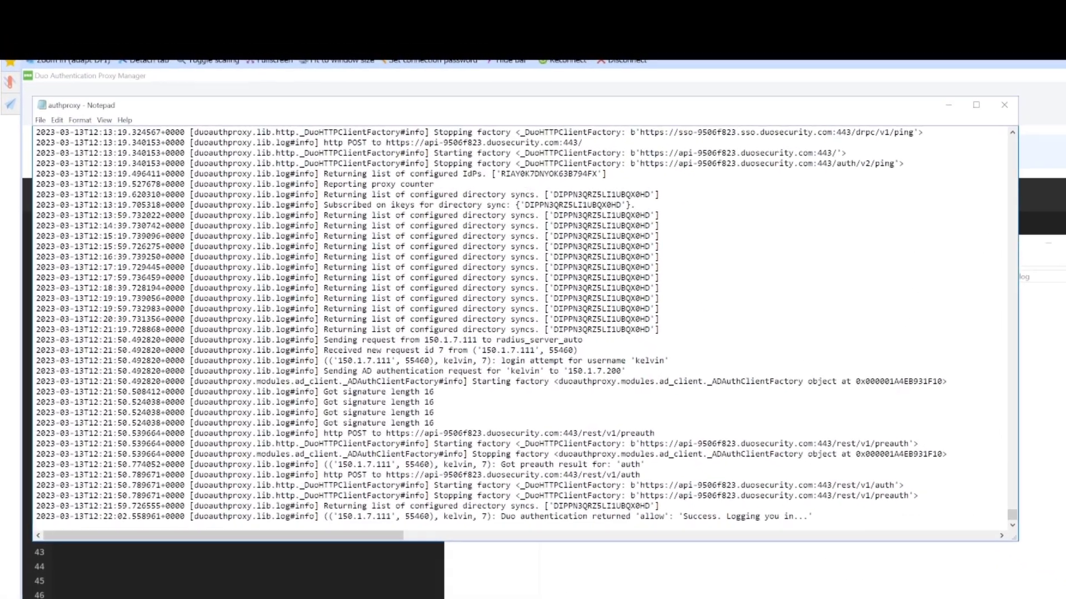
{"action": "scroll", "coordinate": [522, 328], "scroll_direction": "up", "scroll_amount": 1}
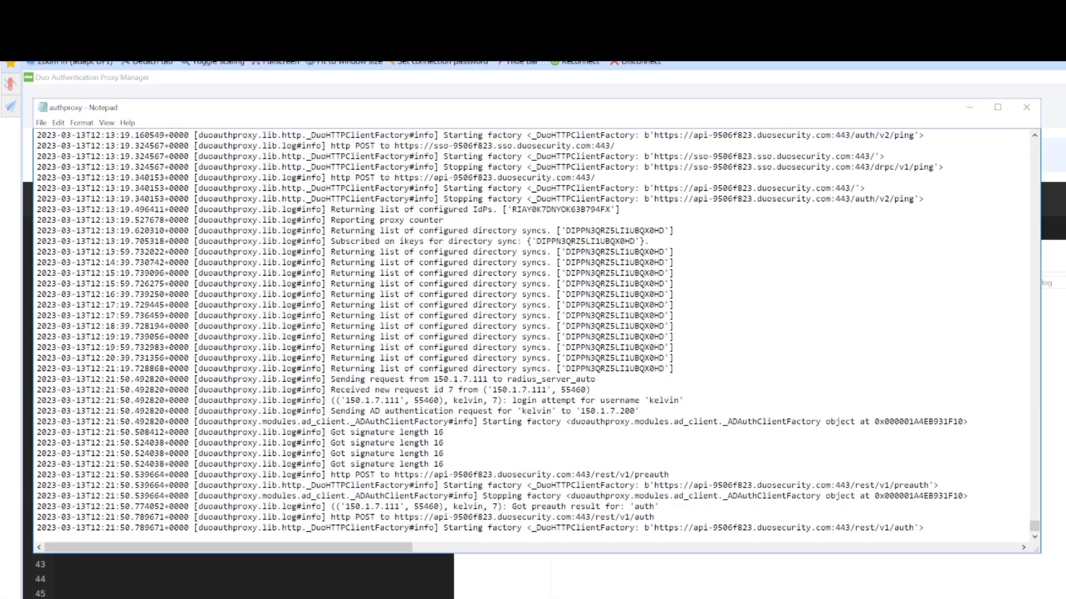
{"action": "scroll", "coordinate": [537, 331], "scroll_direction": "up", "scroll_amount": 1}
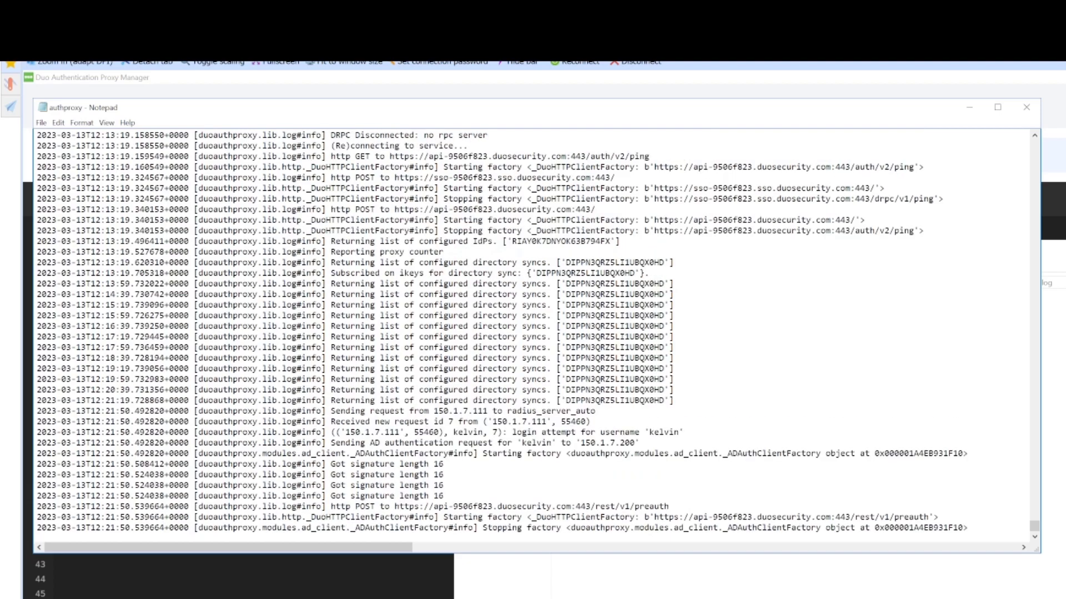
{"action": "left_click_drag", "start_coordinate": [105, 400], "coordinate": [632, 442]}
{"action": "left_click", "coordinate": [169, 421]}
{"action": "left_click", "coordinate": [487, 432]}
{"action": "left_click_drag", "start_coordinate": [433, 422], "coordinate": [589, 422]}
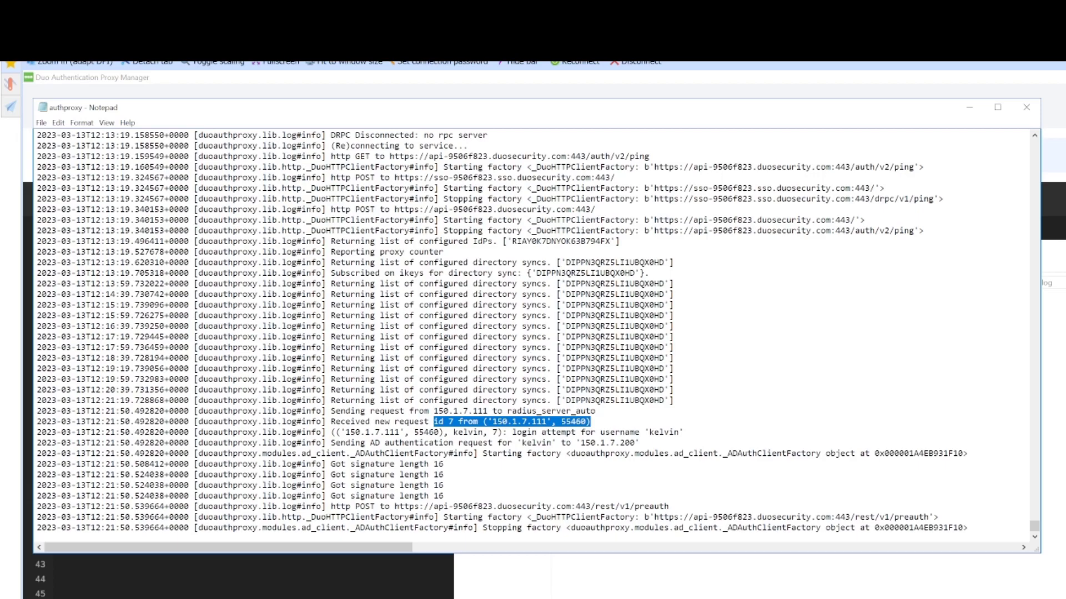
{"action": "left_click_drag", "start_coordinate": [345, 431], "coordinate": [679, 432]}
{"action": "left_click", "coordinate": [475, 432]}
Step: Examine the log lines for the AD authentication request, the Duo preauth result and the final Duo authentication response
{"action": "scroll", "coordinate": [678, 432], "scroll_direction": "down", "scroll_amount": 1}
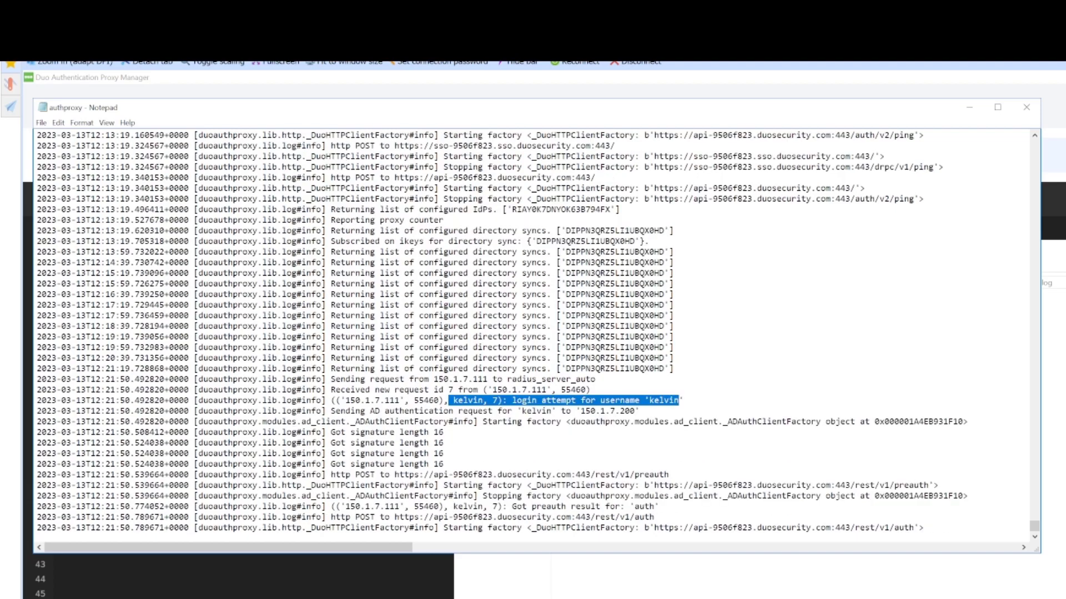
{"action": "left_click_drag", "start_coordinate": [355, 411], "coordinate": [639, 411]}
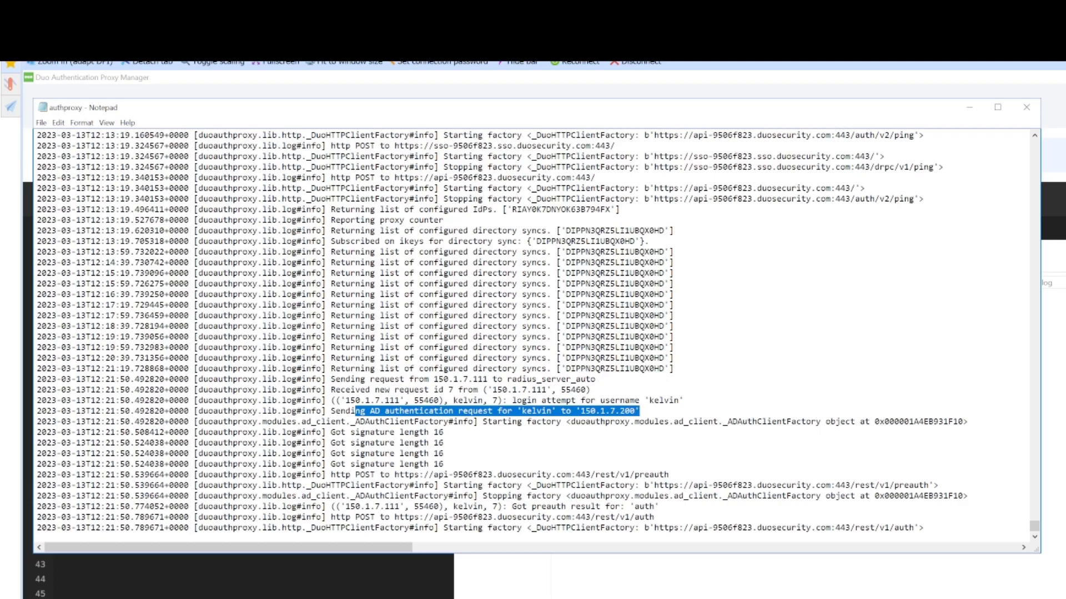
{"action": "scroll", "coordinate": [533, 333], "scroll_direction": "down", "scroll_amount": 1}
{"action": "scroll", "coordinate": [533, 333], "scroll_direction": "down", "scroll_amount": 1}
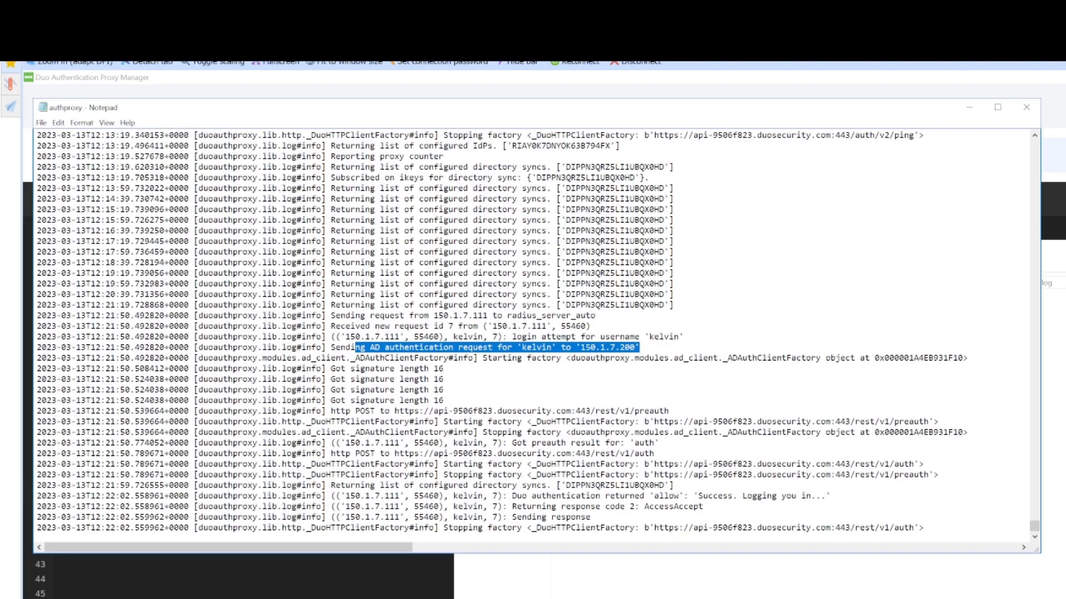
{"action": "left_click_drag", "start_coordinate": [463, 442], "coordinate": [659, 442]}
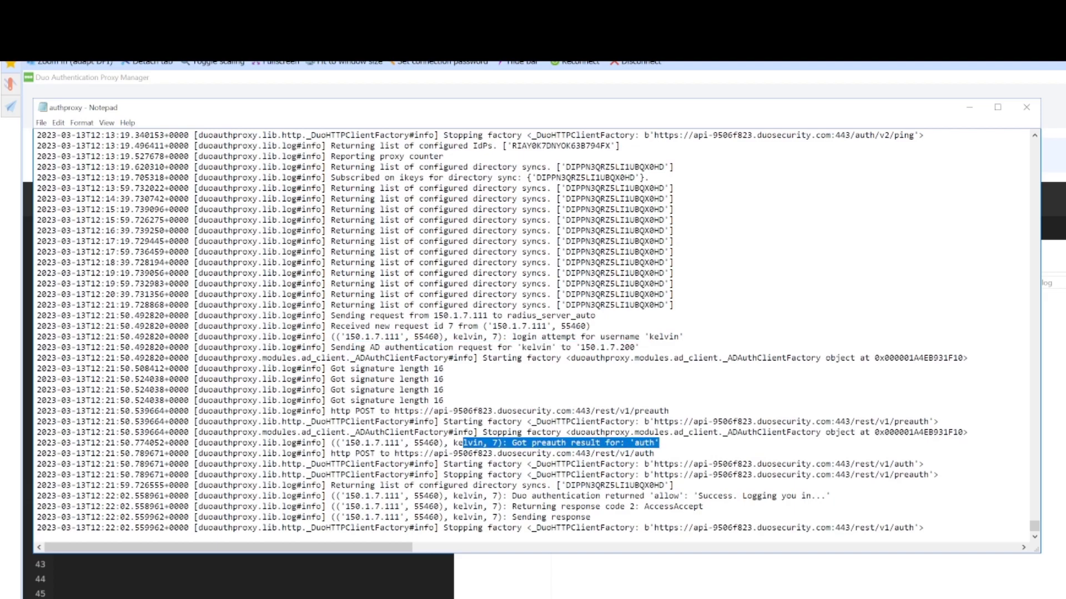
{"action": "scroll", "coordinate": [533, 333], "scroll_direction": "down", "scroll_amount": 1}
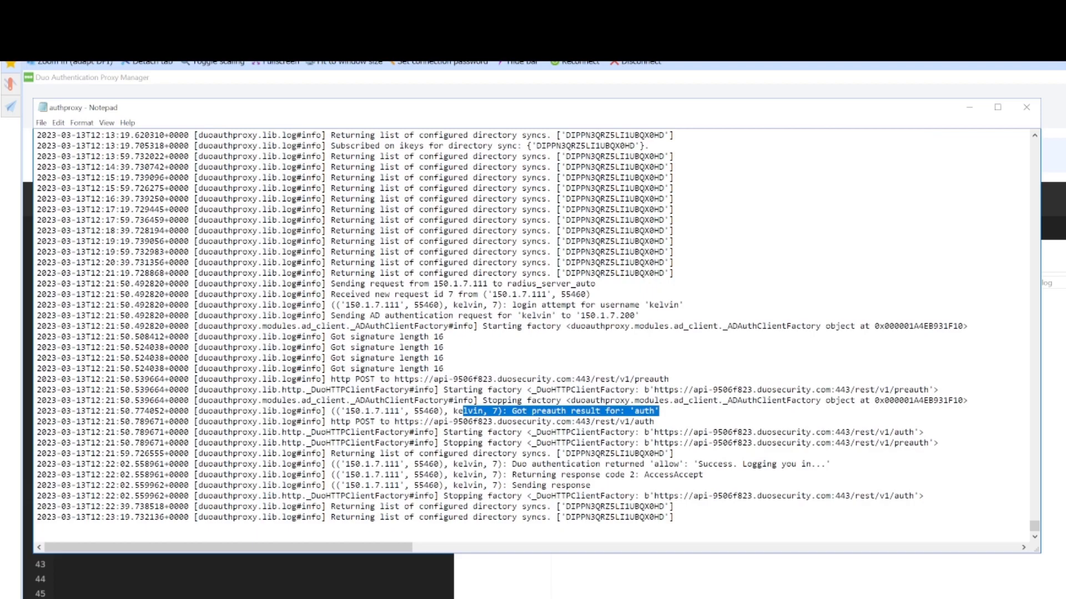
{"action": "left_click", "coordinate": [376, 464]}
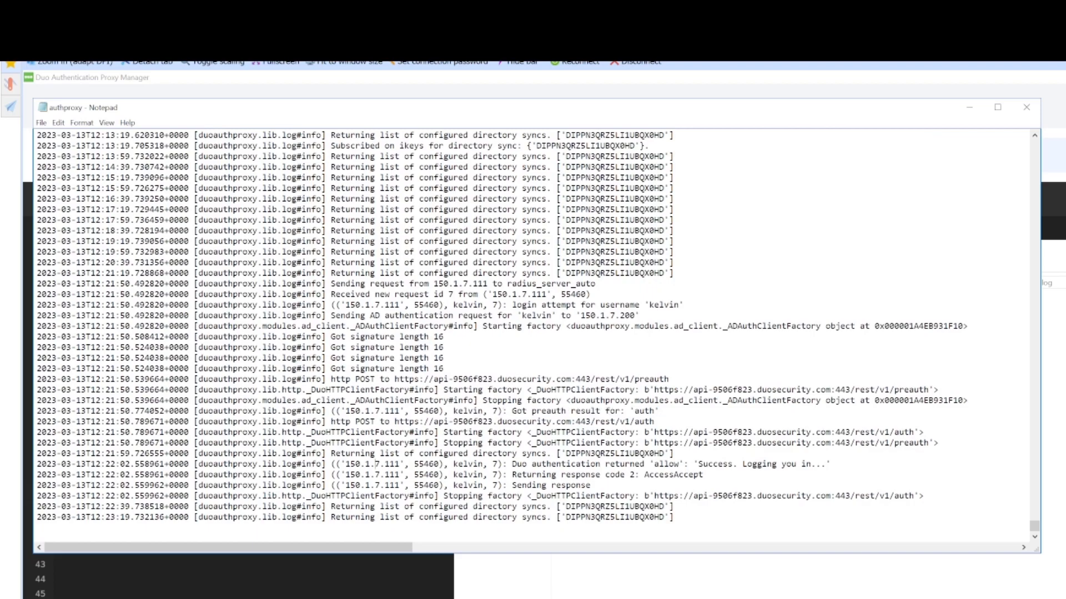
{"action": "left_click_drag", "start_coordinate": [339, 464], "coordinate": [670, 464]}
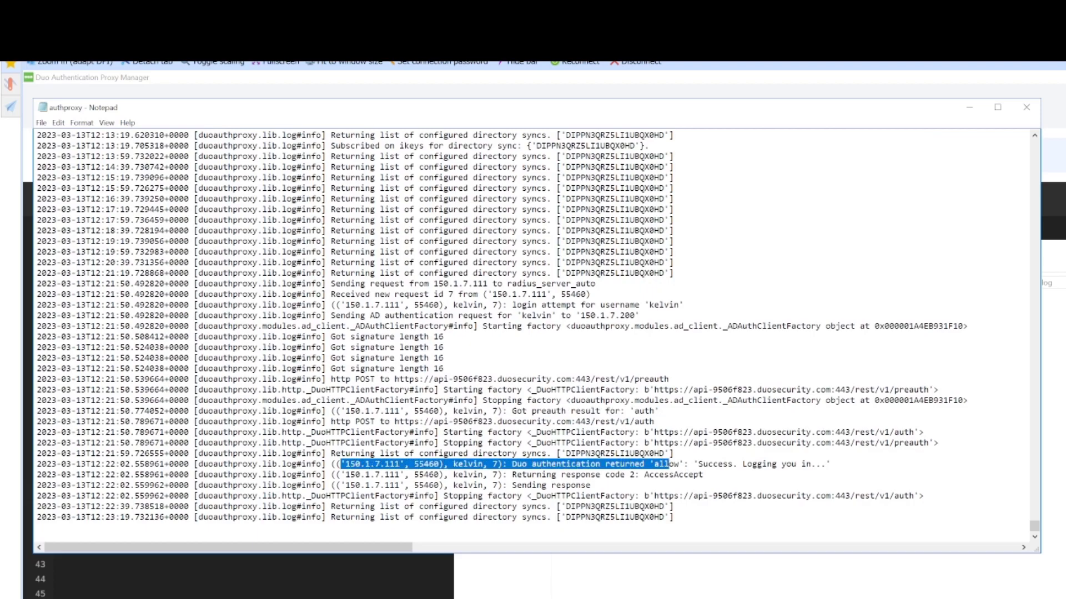